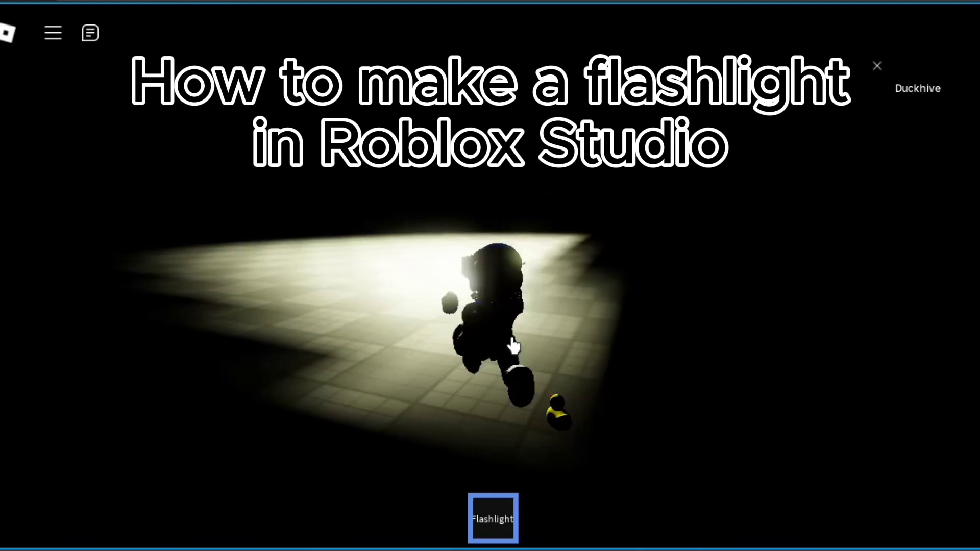
Walk the character forward and to the right, sweeping the flashlight beam across the dark floor
{"action": "key", "text": "w"}
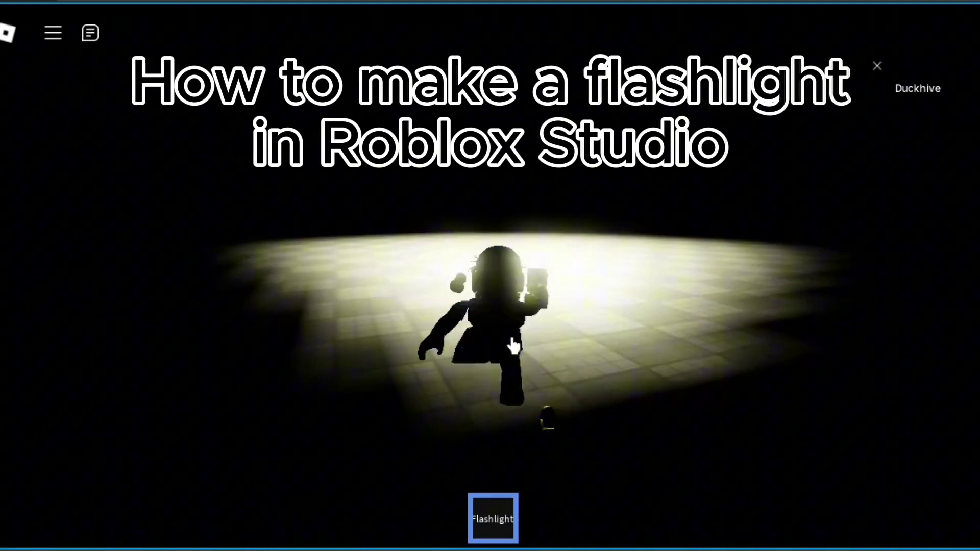
{"action": "key", "text": "w"}
{"action": "key", "text": "d"}
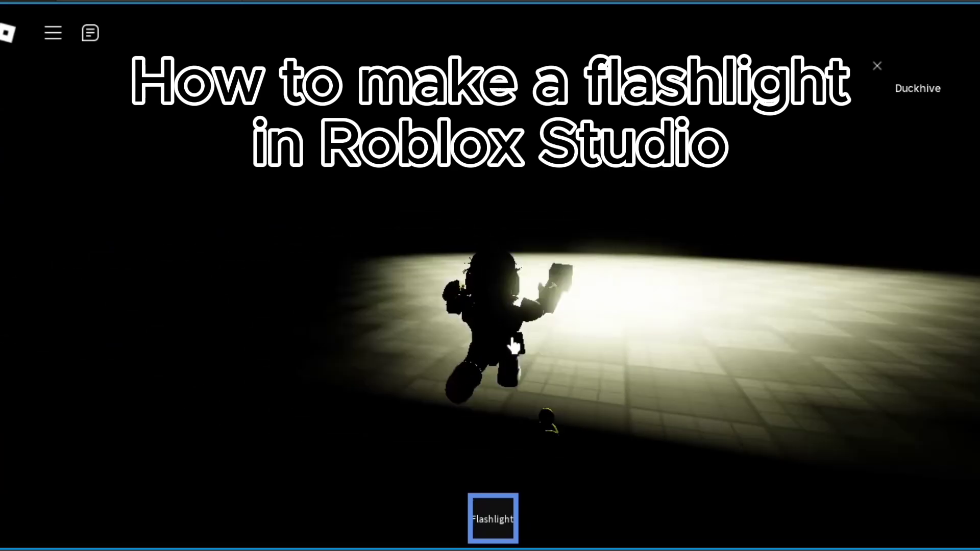
{"action": "key", "text": "w"}
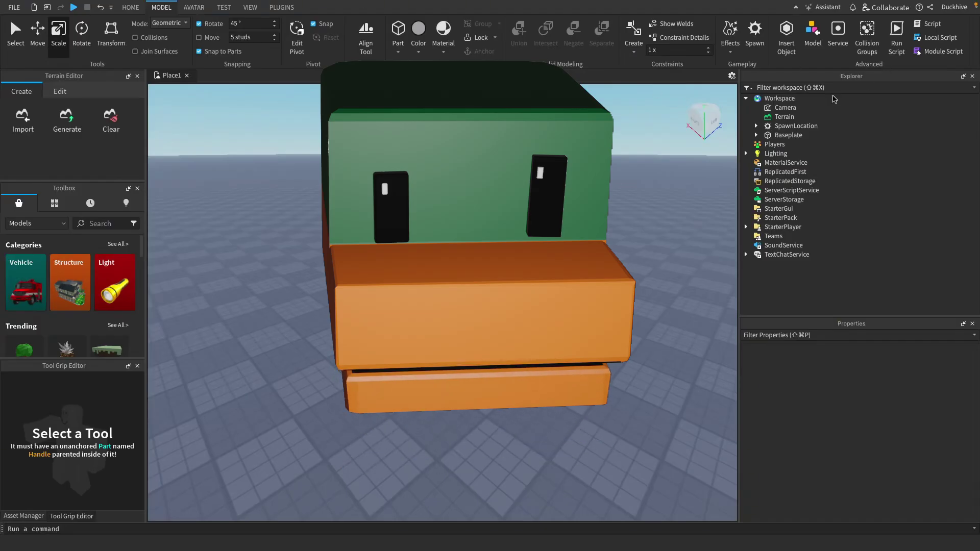
Insert a Tool into Workspace and rename it Flashlight
{"action": "left_click", "coordinate": [796, 98]}
{"action": "left_click", "coordinate": [801, 98]}
{"action": "type", "text": "t"}
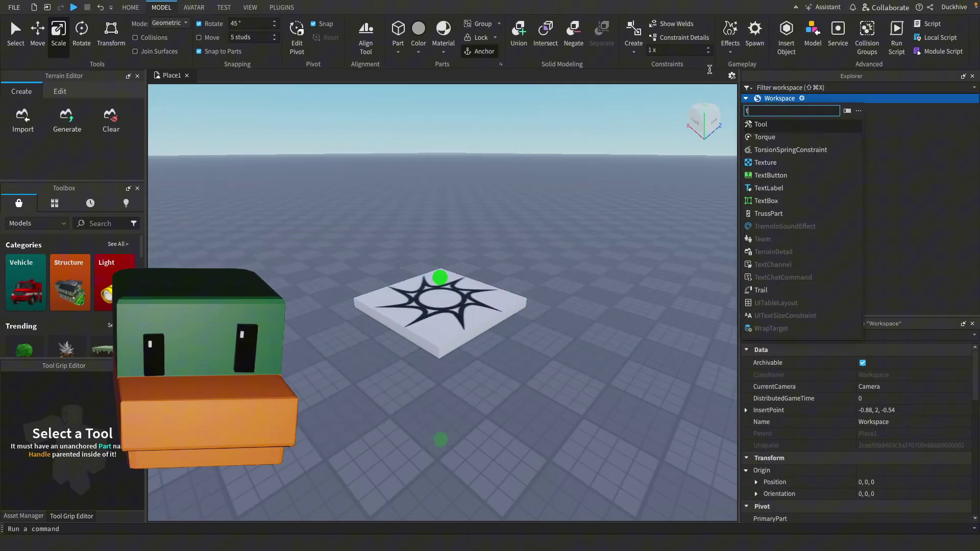
{"action": "key", "text": "Return"}
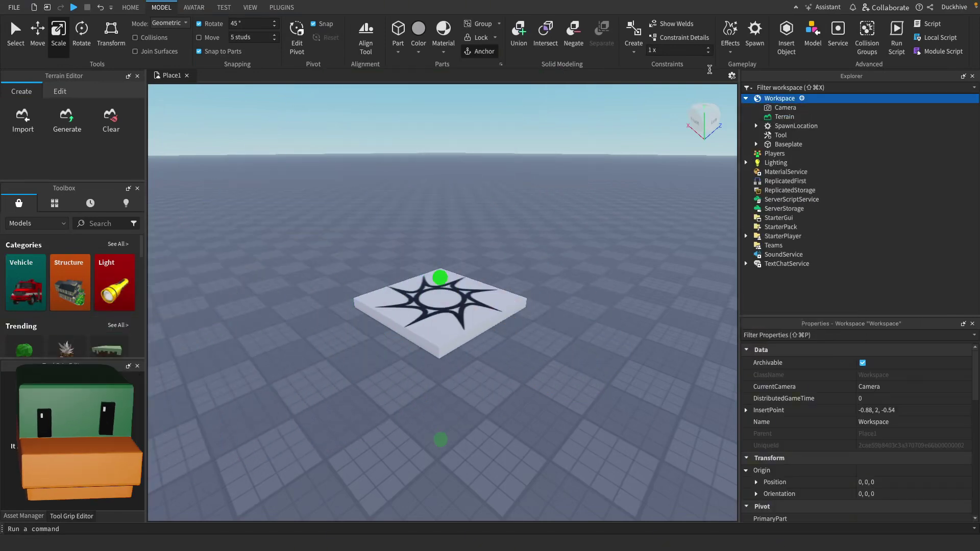
{"action": "left_click", "coordinate": [781, 135]}
{"action": "left_click", "coordinate": [781, 136]}
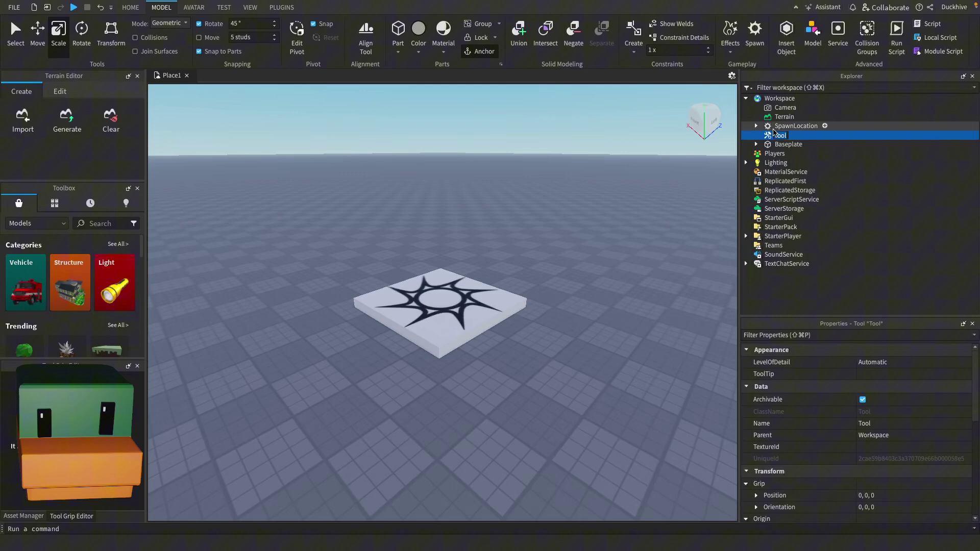
{"action": "type", "text": "Flashlight"}
{"action": "key", "text": "Return"}
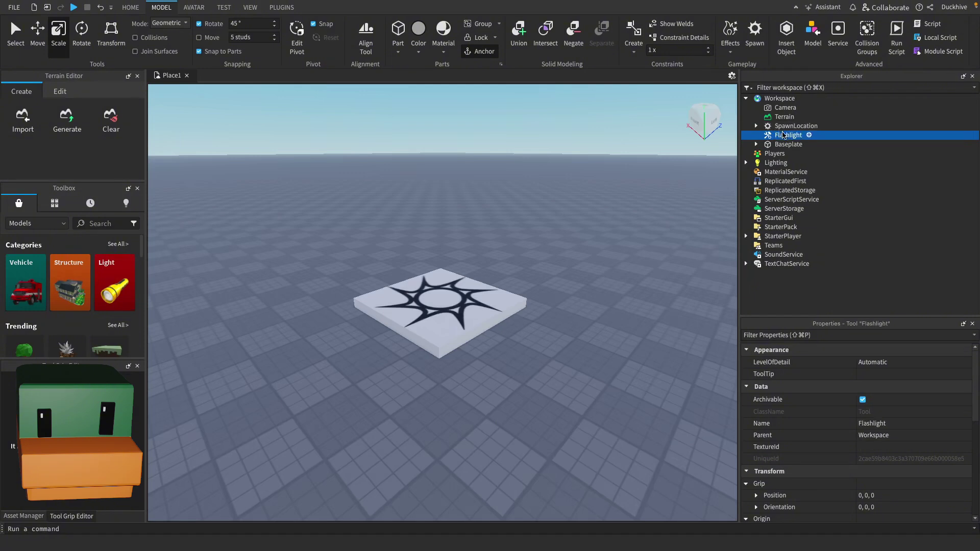
Add a black Part inside Flashlight with Size 2, 0.5, 0.5
{"action": "left_click", "coordinate": [809, 135]}
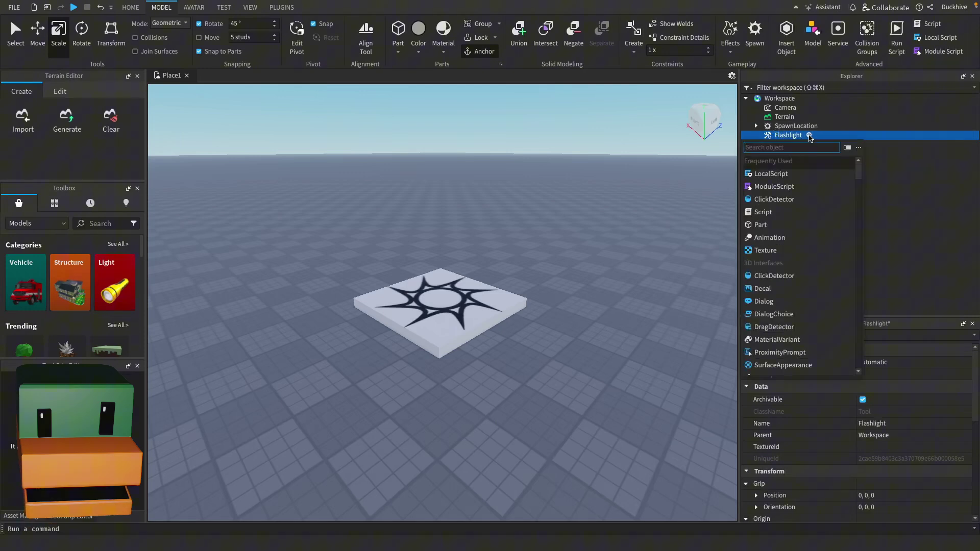
{"action": "left_click", "coordinate": [763, 225]}
{"action": "left_click", "coordinate": [862, 364]}
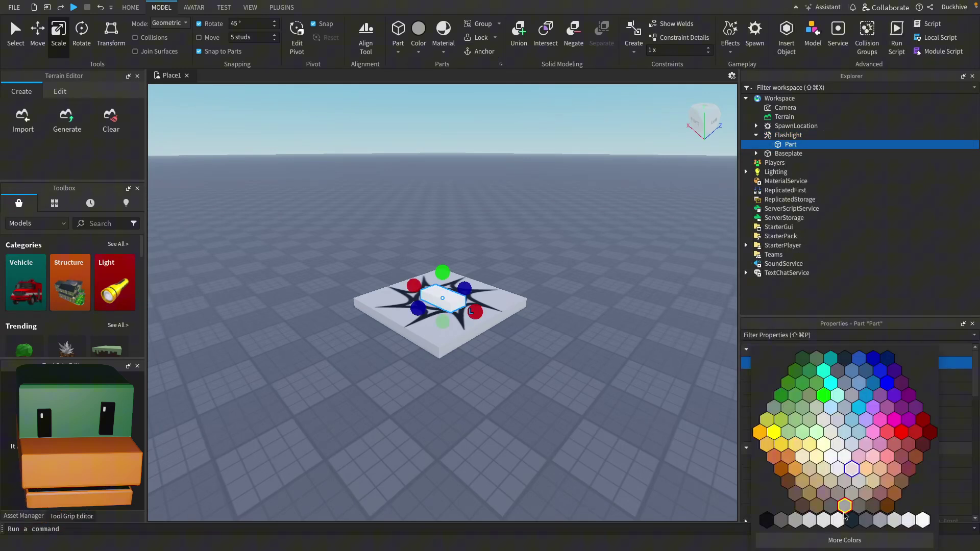
{"action": "left_click", "coordinate": [851, 522]}
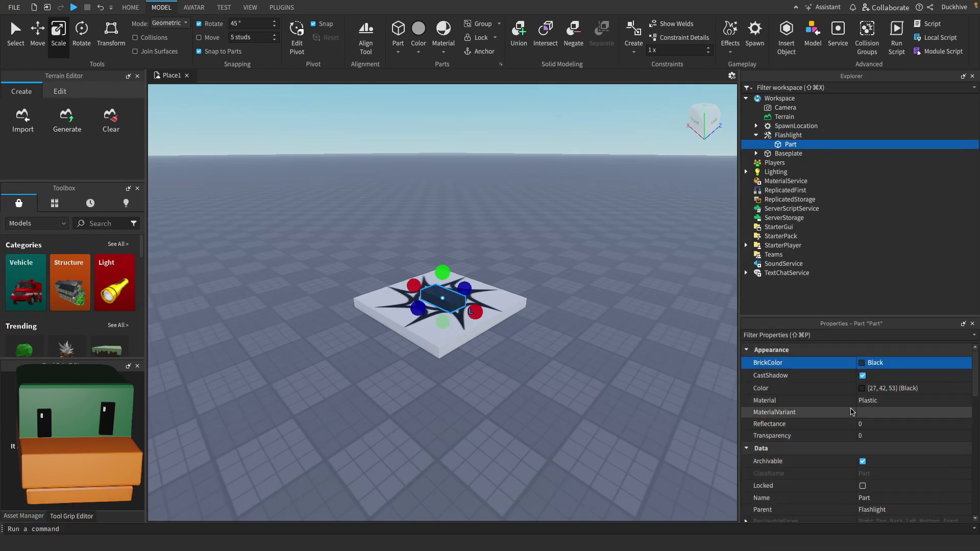
{"action": "scroll", "coordinate": [853, 416], "scroll_direction": "down", "scroll_amount": 6}
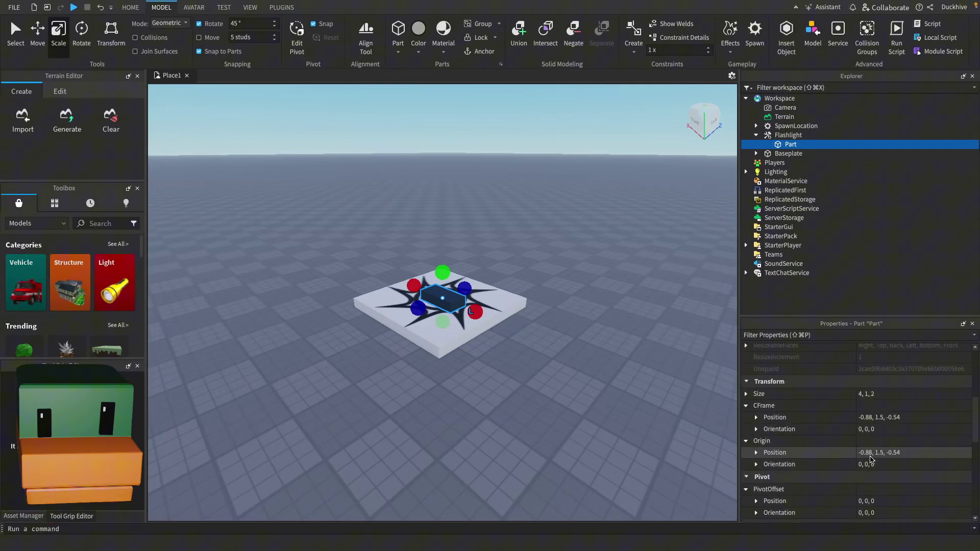
{"action": "scroll", "coordinate": [871, 459], "scroll_direction": "down", "scroll_amount": 1}
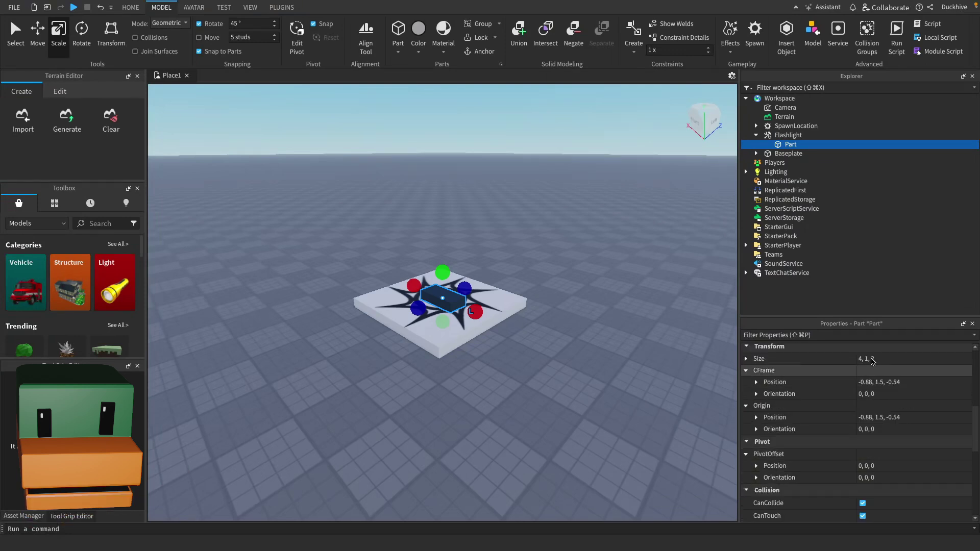
{"action": "left_click", "coordinate": [880, 359]}
{"action": "left_click", "coordinate": [882, 360]}
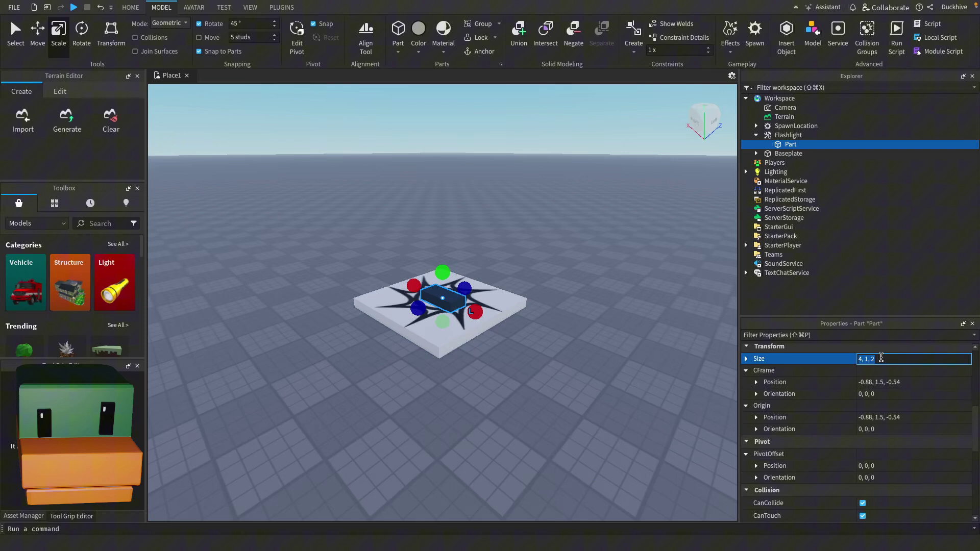
{"action": "type", "text": "2"}
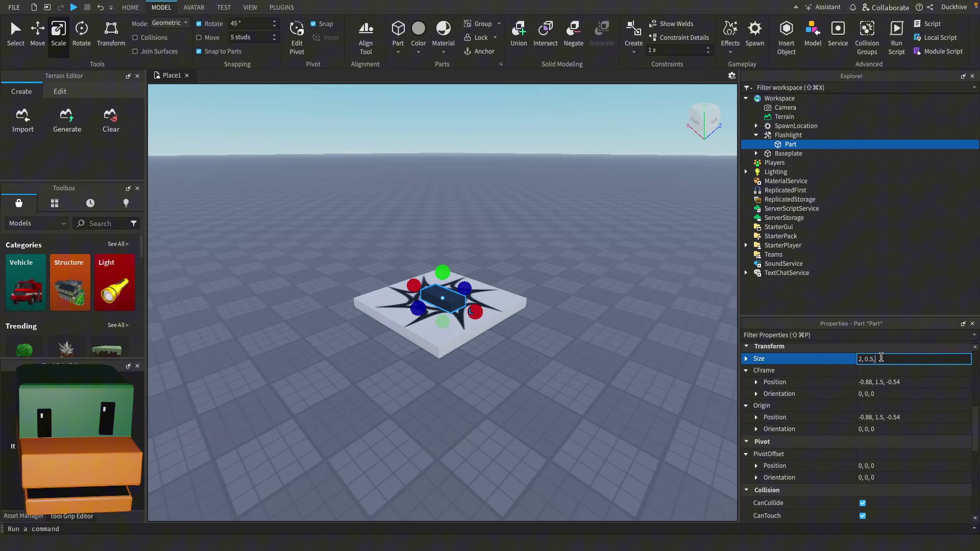
{"action": "key", "text": "Return"}
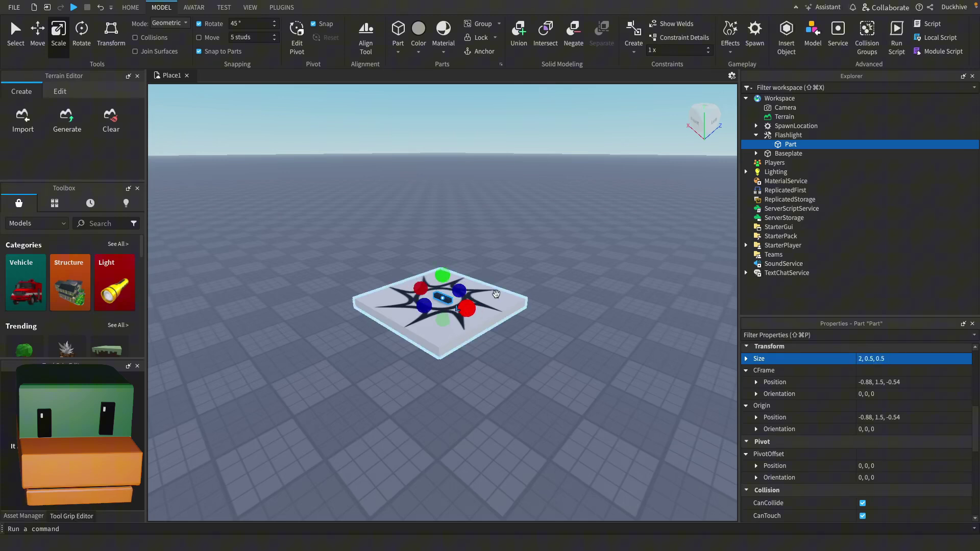
Rename the part Handle, add a Part named Head inside it, and shrink Head to 0.75, 0.75
{"action": "double_click", "coordinate": [790, 144]}
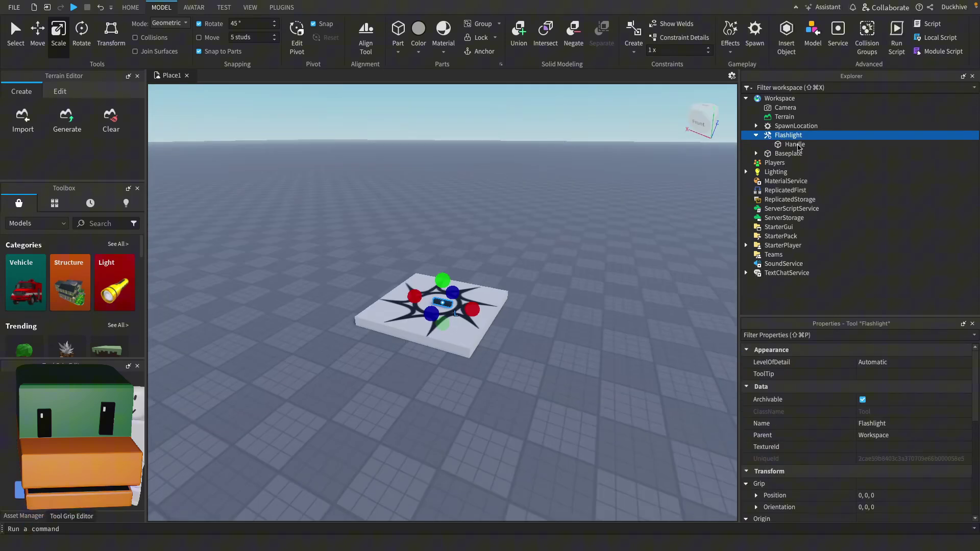
{"action": "left_click", "coordinate": [796, 145]}
{"action": "left_click", "coordinate": [812, 145]}
{"action": "type", "text": "part"}
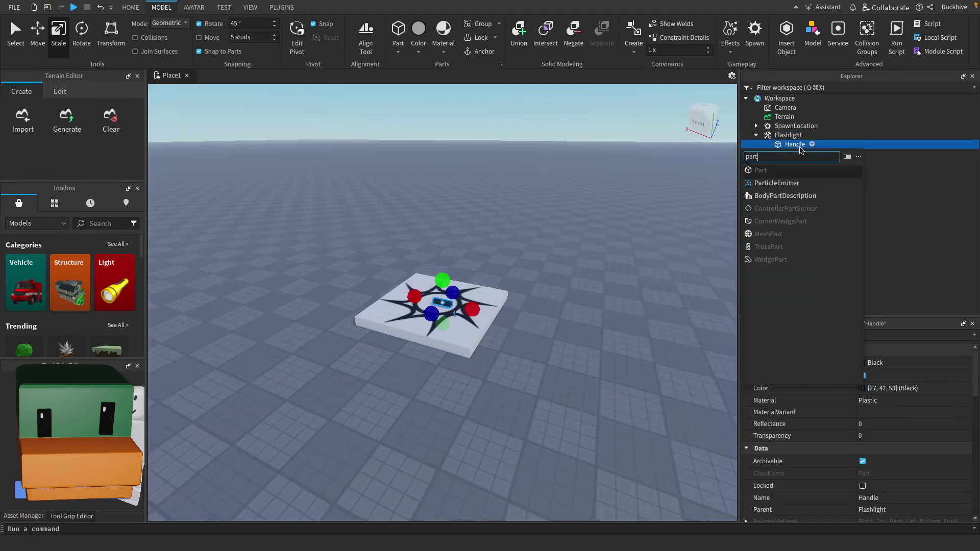
{"action": "key", "text": "Return"}
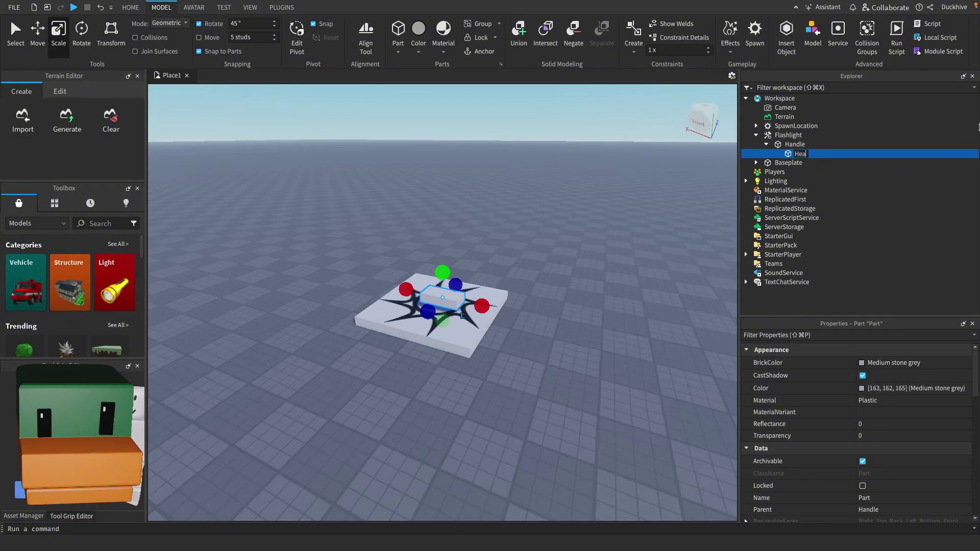
{"action": "type", "text": "Head"}
{"action": "key", "text": "Return"}
{"action": "scroll", "coordinate": [847, 431], "scroll_direction": "down", "scroll_amount": 3}
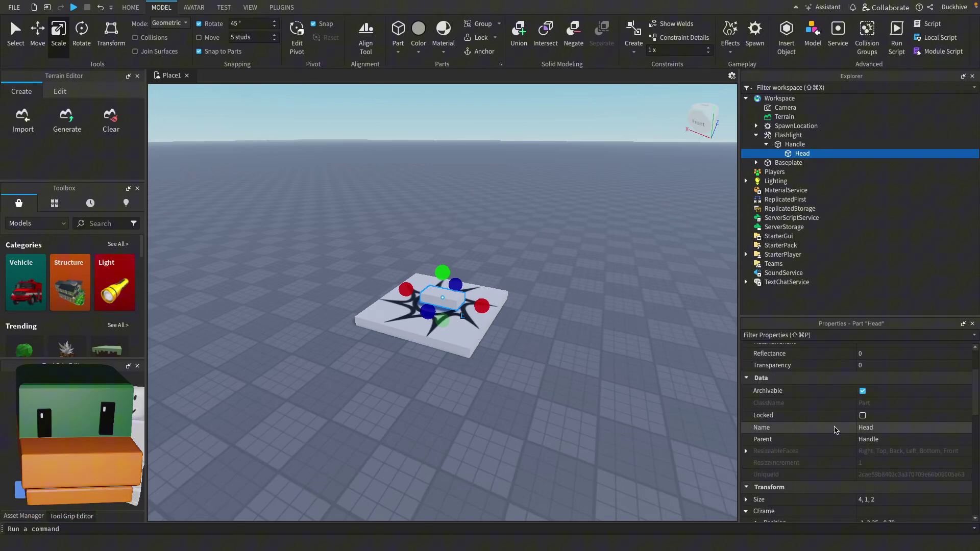
{"action": "left_click", "coordinate": [878, 464]}
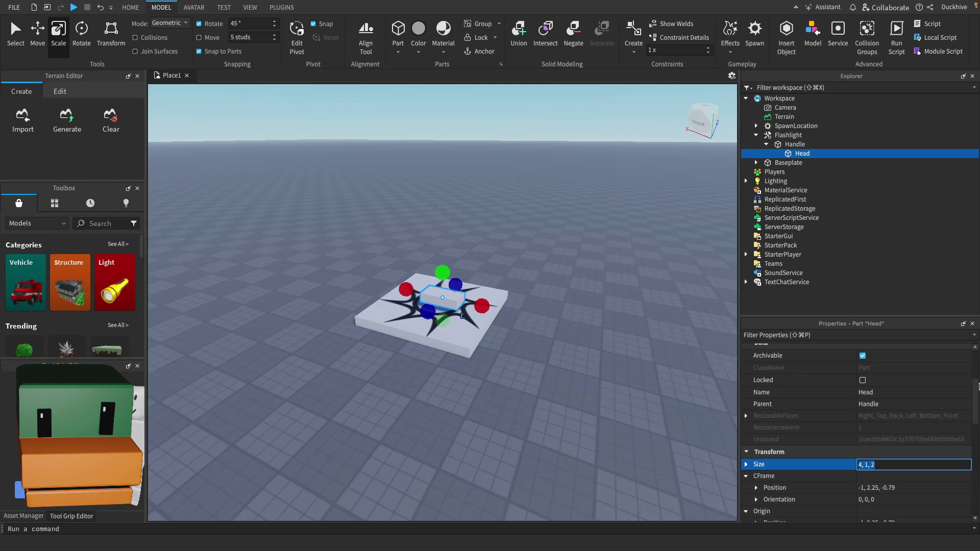
{"action": "type", "text": "0"}
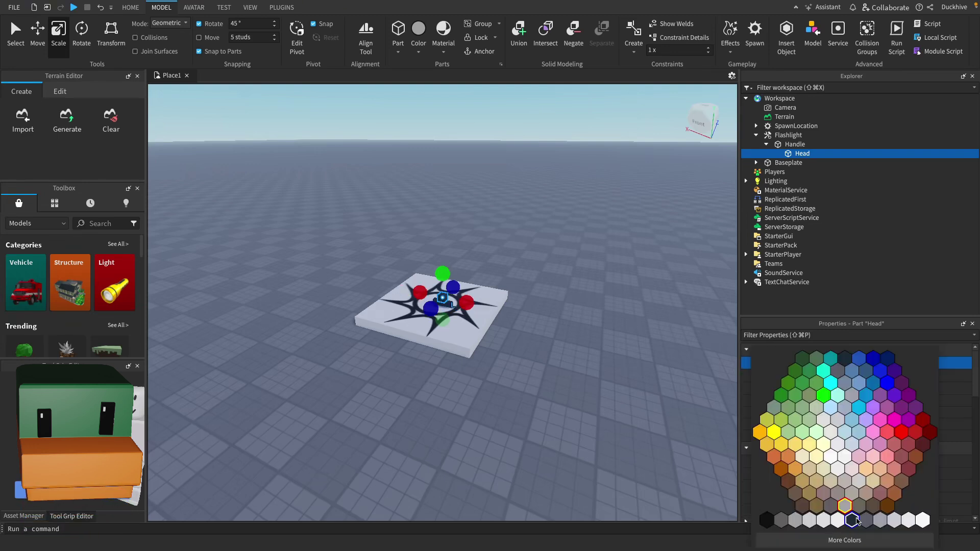
Make Head black and drag it toward the end of the Handle with the Move tool
{"action": "left_click", "coordinate": [851, 520]}
{"action": "key", "text": "ctrl+2"}
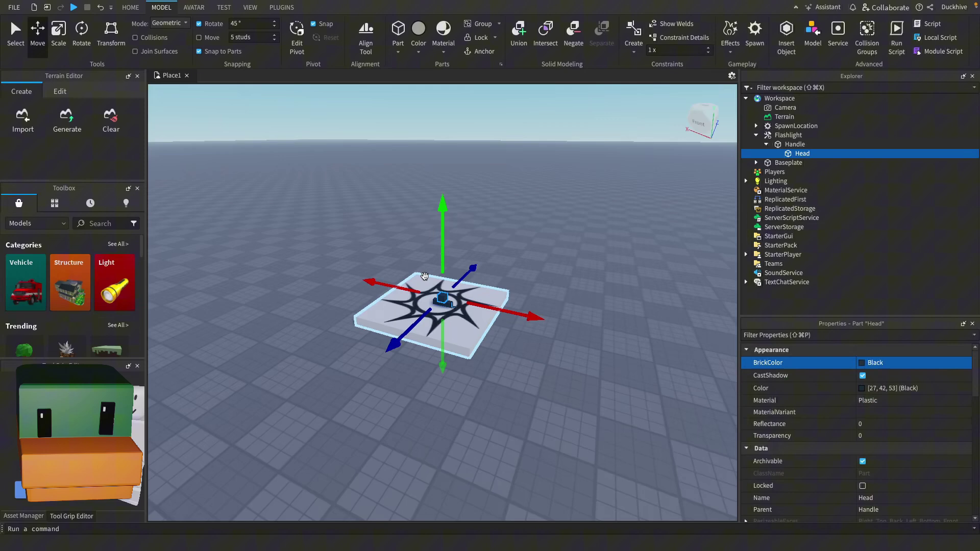
{"action": "key", "text": "f"}
{"action": "scroll", "coordinate": [433, 276], "scroll_direction": "down", "scroll_amount": 5}
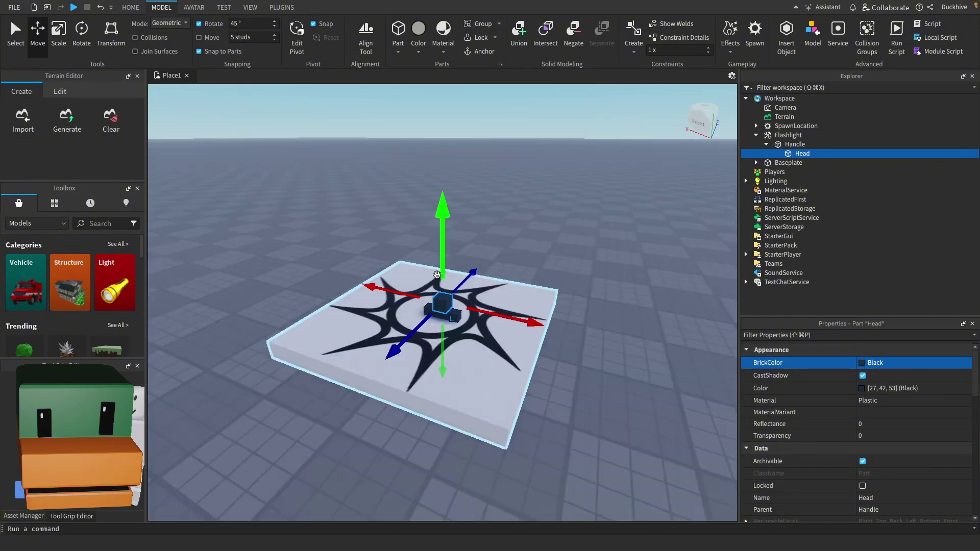
{"action": "left_click_drag", "start_coordinate": [512, 320], "coordinate": [535, 329]}
{"action": "left_click_drag", "start_coordinate": [462, 253], "coordinate": [458, 262]}
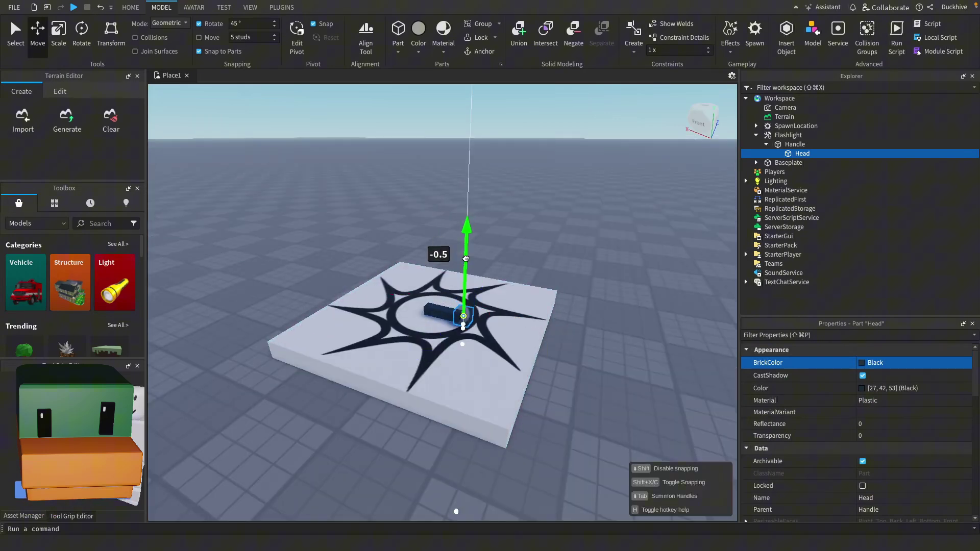
Fine-tune Head's position until it sits flush against the Handle's end
{"action": "mouse_move", "coordinate": [459, 263]}
{"action": "right_mouse_down"}
{"action": "mouse_move", "coordinate": [474, 277]}
{"action": "mouse_move", "coordinate": [461, 273]}
{"action": "right_mouse_up"}
{"action": "key", "text": "f"}
{"action": "left_click_drag", "start_coordinate": [500, 314], "coordinate": [444, 303]}
{"action": "left_click_drag", "start_coordinate": [382, 214], "coordinate": [387, 241]}
{"action": "right_click_drag", "start_coordinate": [391, 321], "coordinate": [391, 322]}
{"action": "key", "text": "e"}
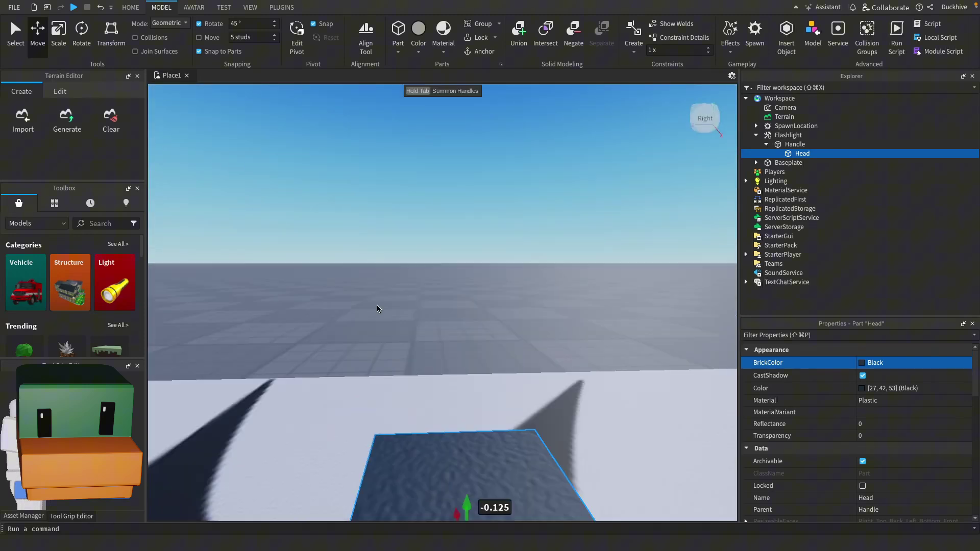
{"action": "key", "text": "q"}
{"action": "left_click_drag", "start_coordinate": [382, 278], "coordinate": [382, 308]}
{"action": "left_click_drag", "start_coordinate": [471, 364], "coordinate": [468, 365]}
{"action": "right_click_drag", "start_coordinate": [496, 341], "coordinate": [494, 338]}
{"action": "scroll", "coordinate": [493, 337], "scroll_direction": "down", "scroll_amount": 8}
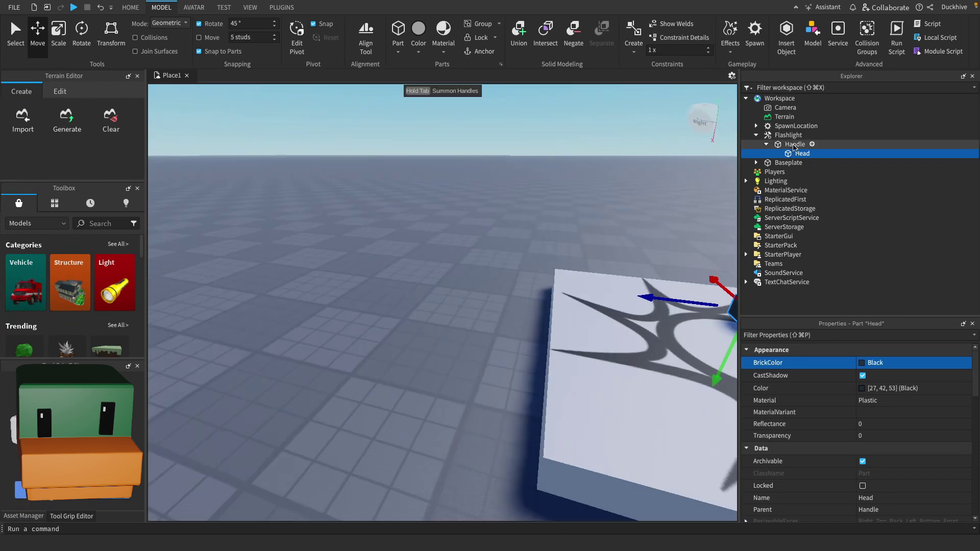
{"action": "key", "text": "d"}
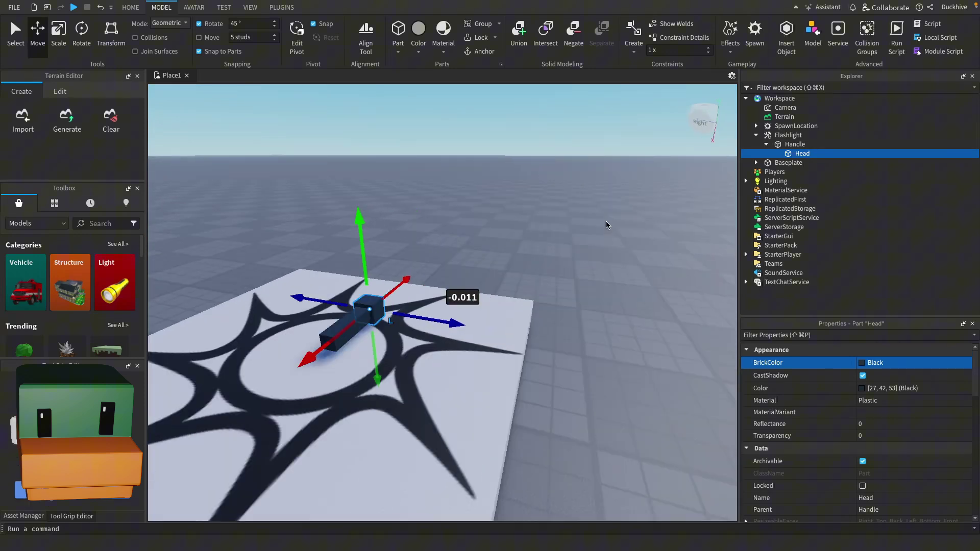
Add a WeldConstraint under Handle with Part0 Handle and Part1 Head
{"action": "left_click", "coordinate": [794, 145]}
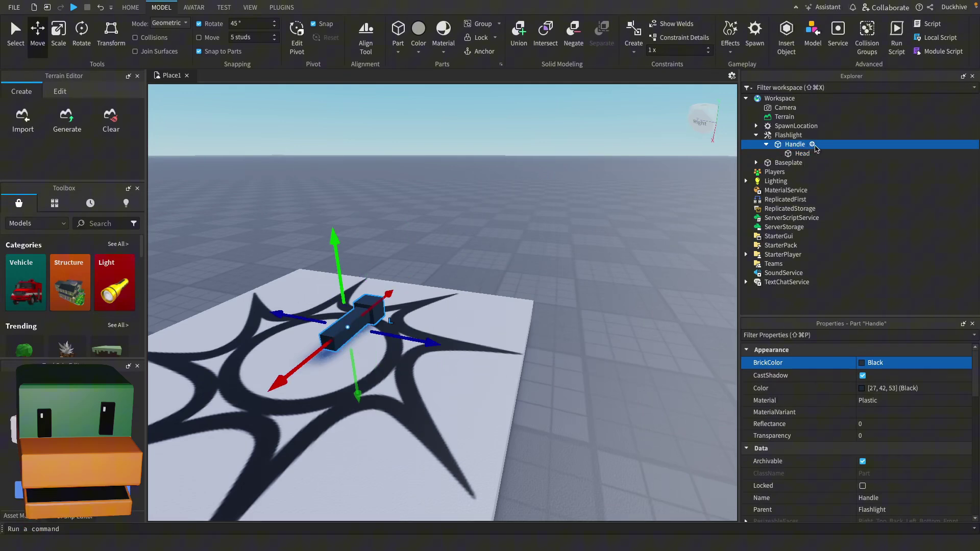
{"action": "left_click", "coordinate": [813, 145]}
{"action": "type", "text": "wel"}
{"action": "left_click", "coordinate": [786, 200]}
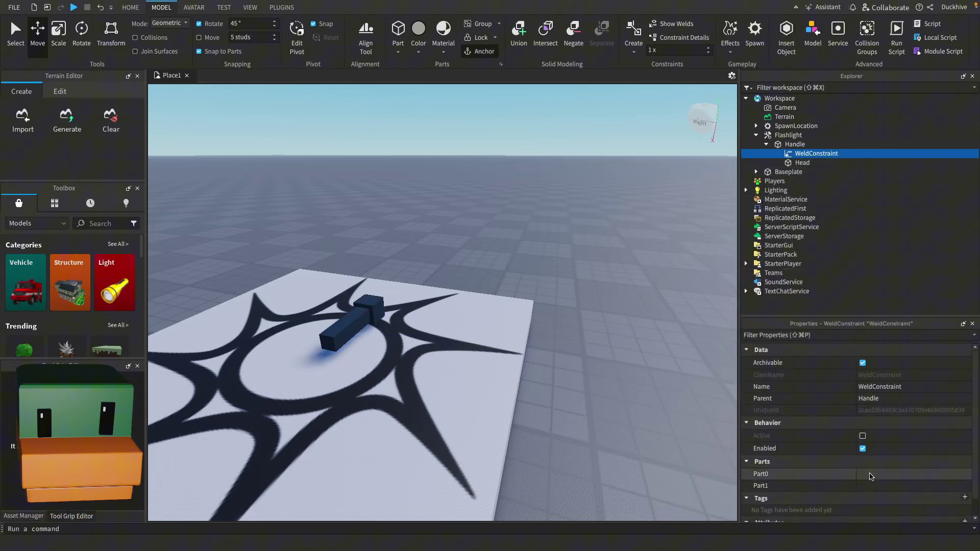
{"action": "left_click", "coordinate": [871, 476]}
{"action": "left_click", "coordinate": [795, 147]}
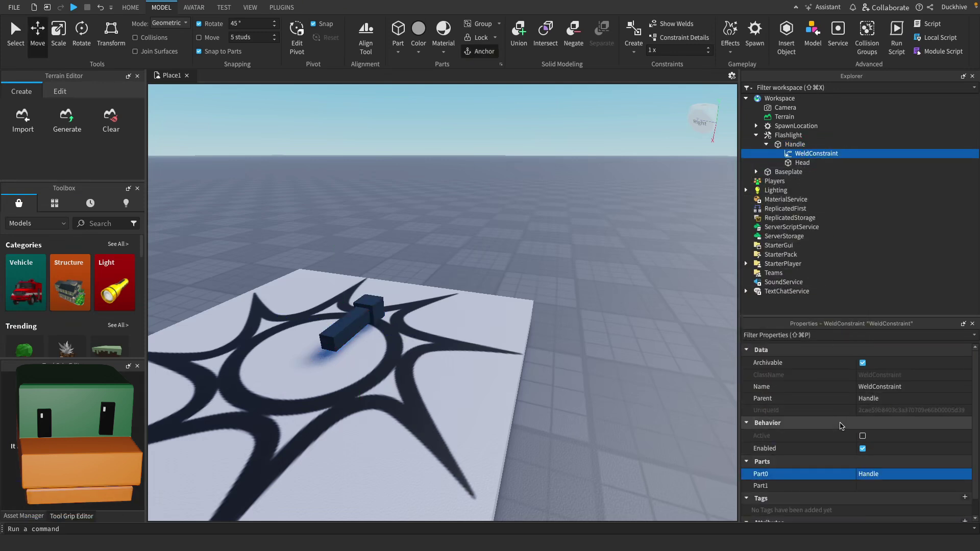
{"action": "left_click", "coordinate": [885, 486]}
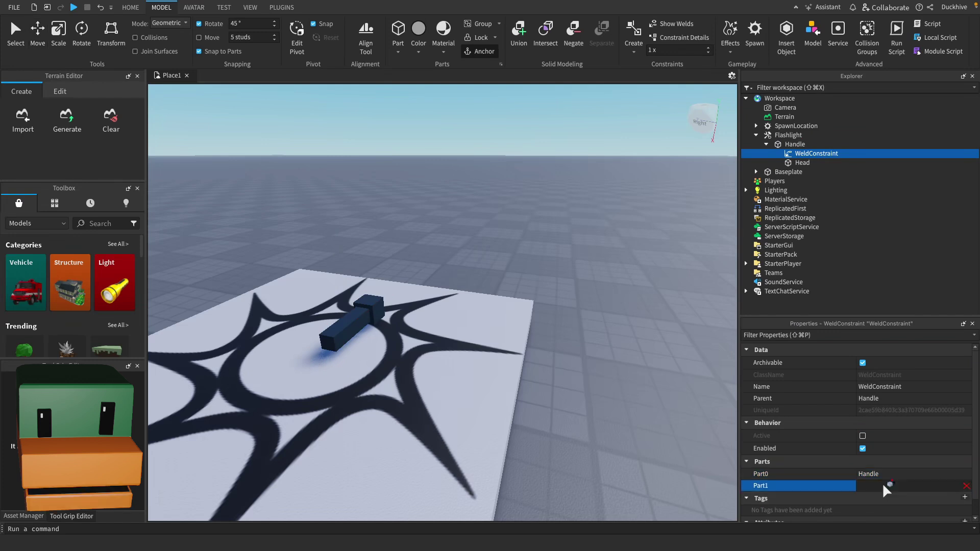
{"action": "left_click", "coordinate": [802, 163]}
Raise the whole Flashlight above the baseplate with the Move tool
{"action": "key", "text": "ctrl+2"}
{"action": "left_click", "coordinate": [786, 135]}
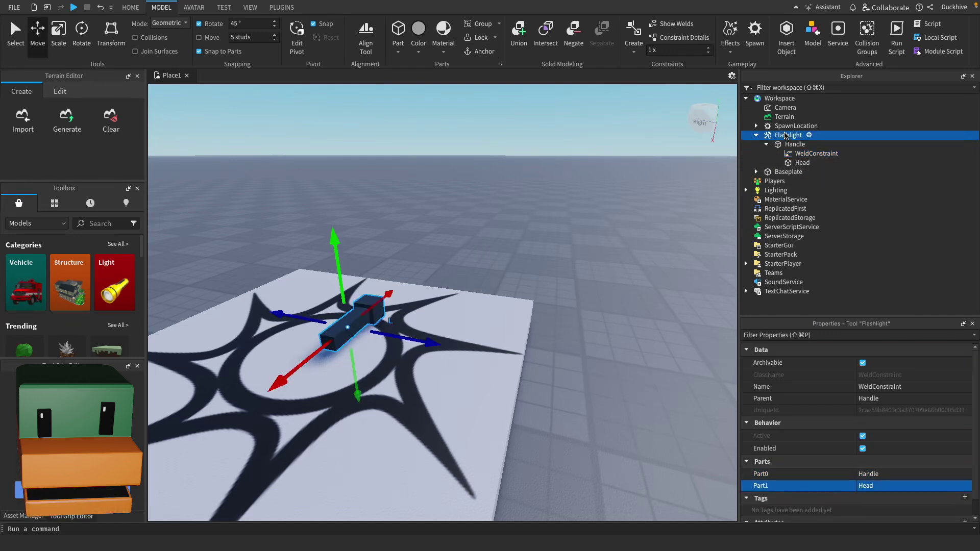
{"action": "left_click_drag", "start_coordinate": [336, 258], "coordinate": [338, 158]}
{"action": "right_click_drag", "start_coordinate": [424, 217], "coordinate": [360, 220]}
Insert a SpotLight into the flashlight's Head part
{"action": "left_click", "coordinate": [803, 165]}
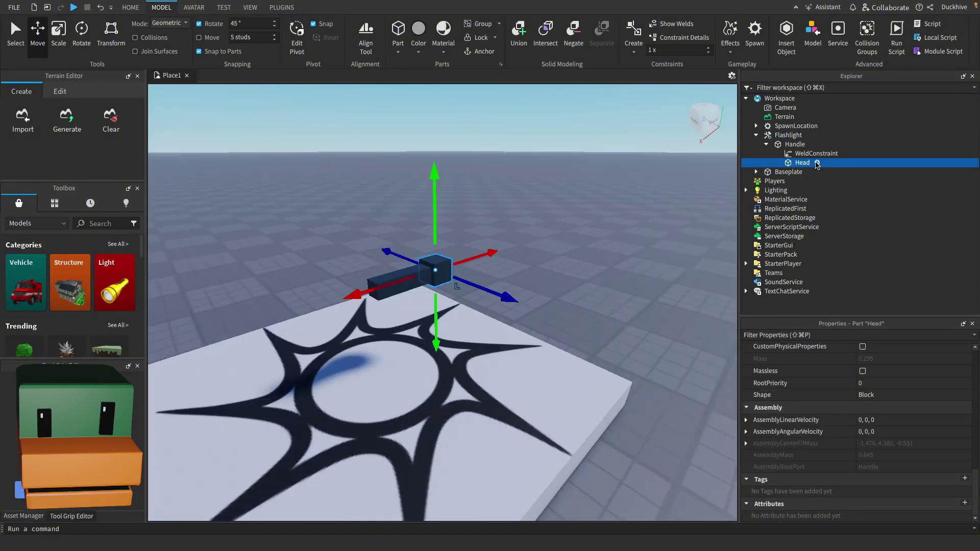
{"action": "left_click", "coordinate": [816, 163]}
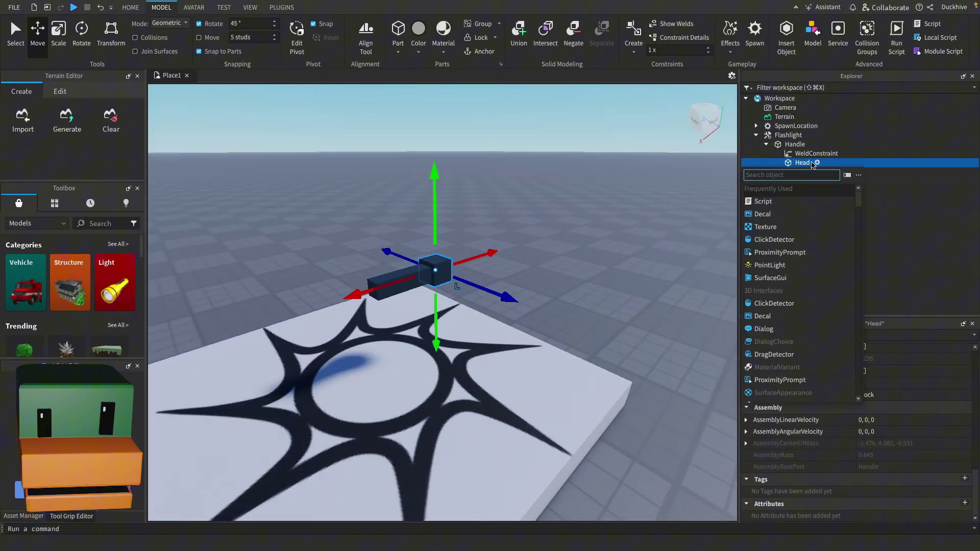
{"action": "type", "text": "spot"}
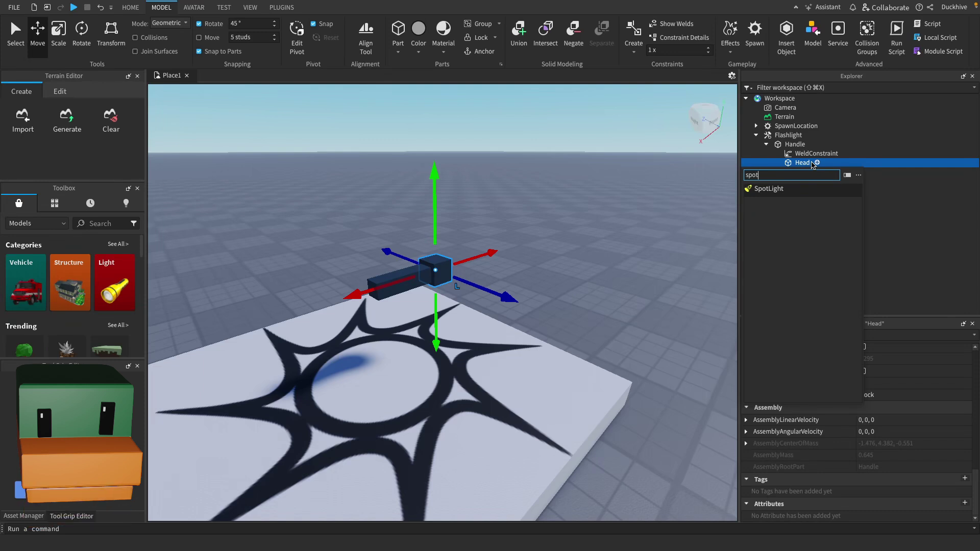
{"action": "key", "text": "Return"}
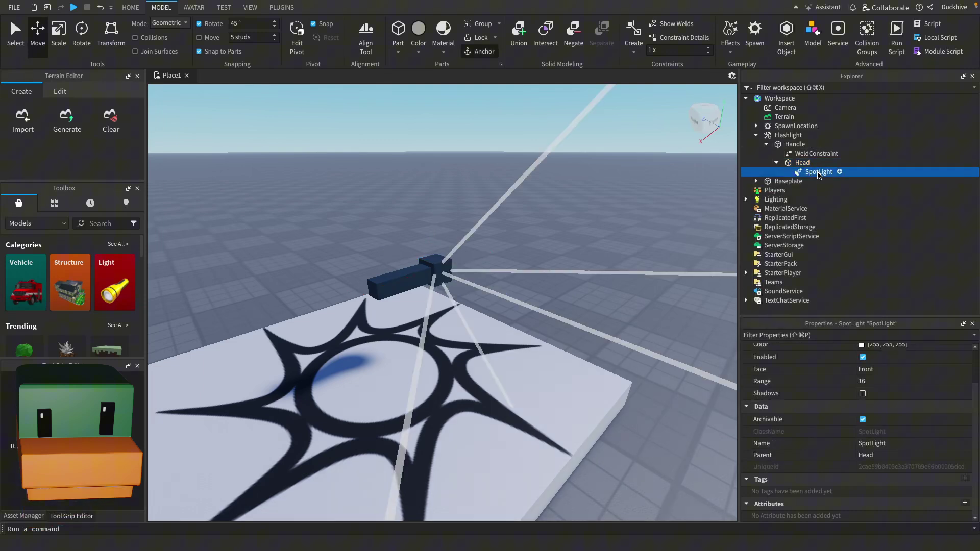
{"action": "scroll", "coordinate": [461, 253], "scroll_direction": "down", "scroll_amount": 5}
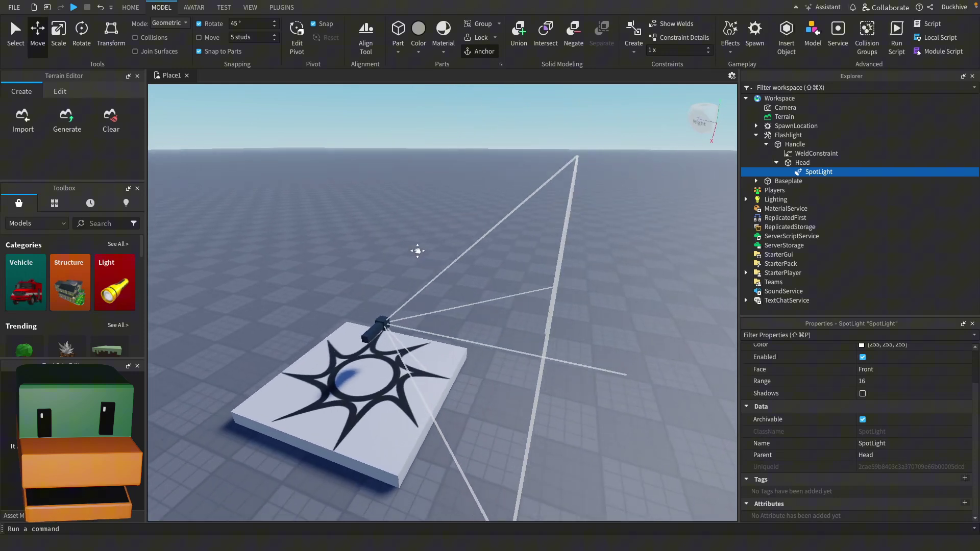
{"action": "scroll", "coordinate": [806, 353], "scroll_direction": "up", "scroll_amount": 2}
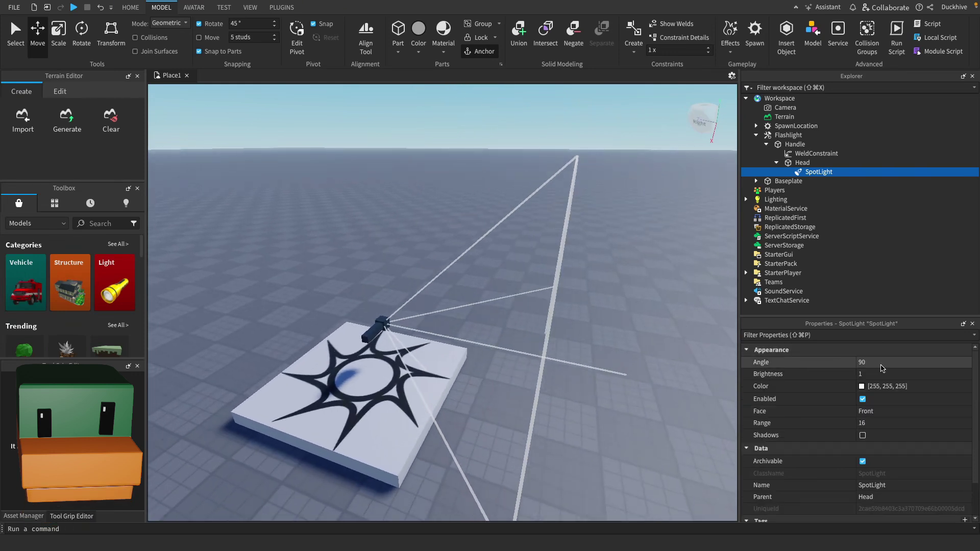
Set the SpotLight Brightness to 40 and its Color to pale yellow
{"action": "left_click", "coordinate": [884, 373]}
{"action": "left_click_drag", "start_coordinate": [894, 376], "coordinate": [969, 376]}
{"action": "left_click", "coordinate": [862, 386]}
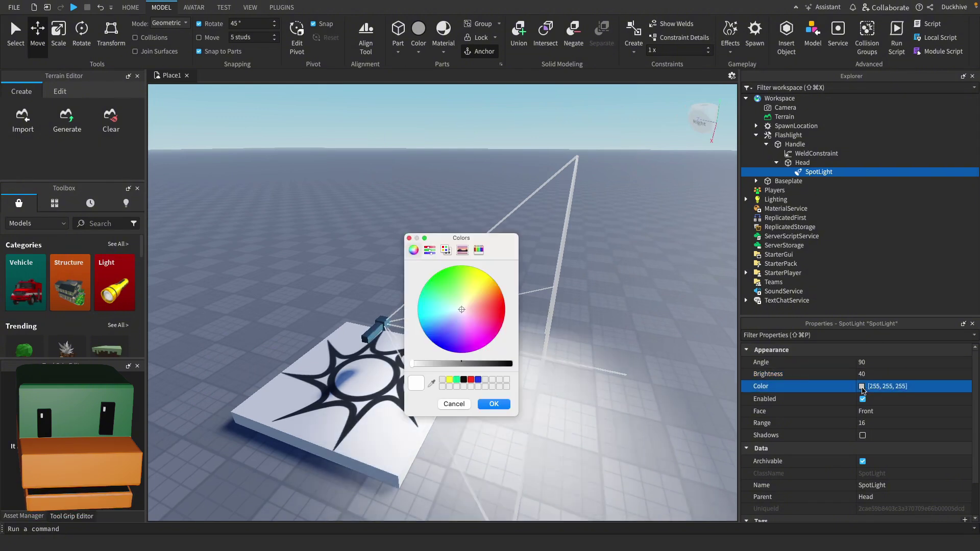
{"action": "left_click_drag", "start_coordinate": [462, 311], "coordinate": [467, 304]}
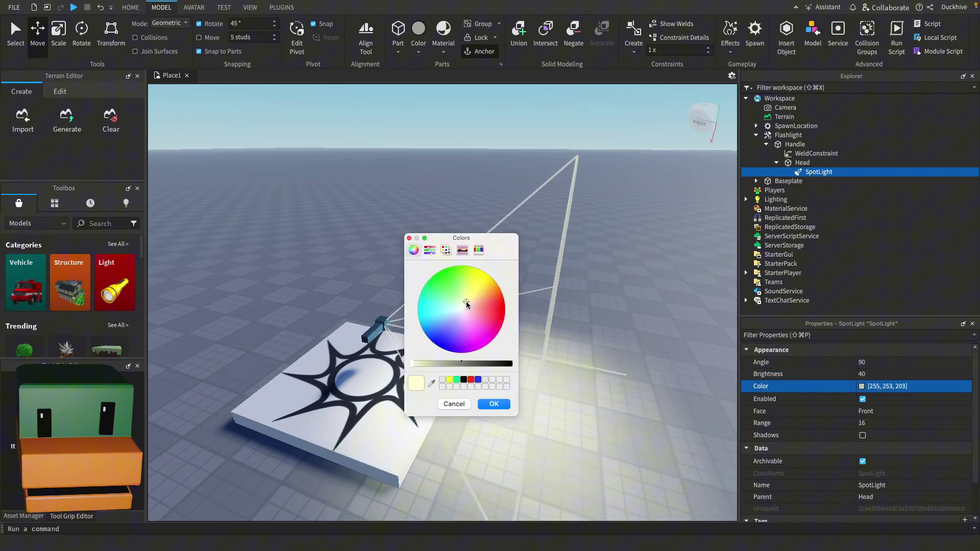
{"action": "left_click", "coordinate": [494, 403]}
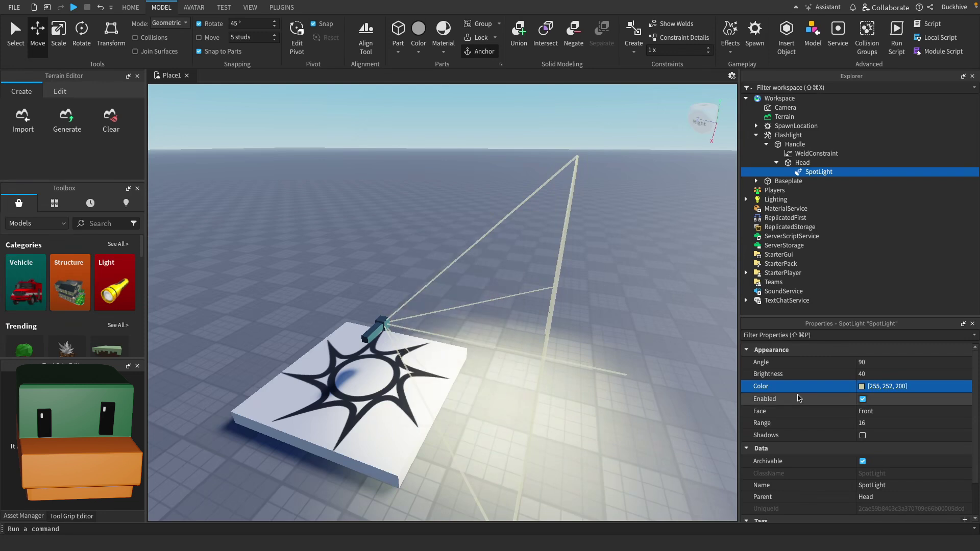
Set the SpotLight Range to 60 and its Face to Left
{"action": "left_click", "coordinate": [876, 424]}
{"action": "left_click_drag", "start_coordinate": [912, 426], "coordinate": [976, 428]}
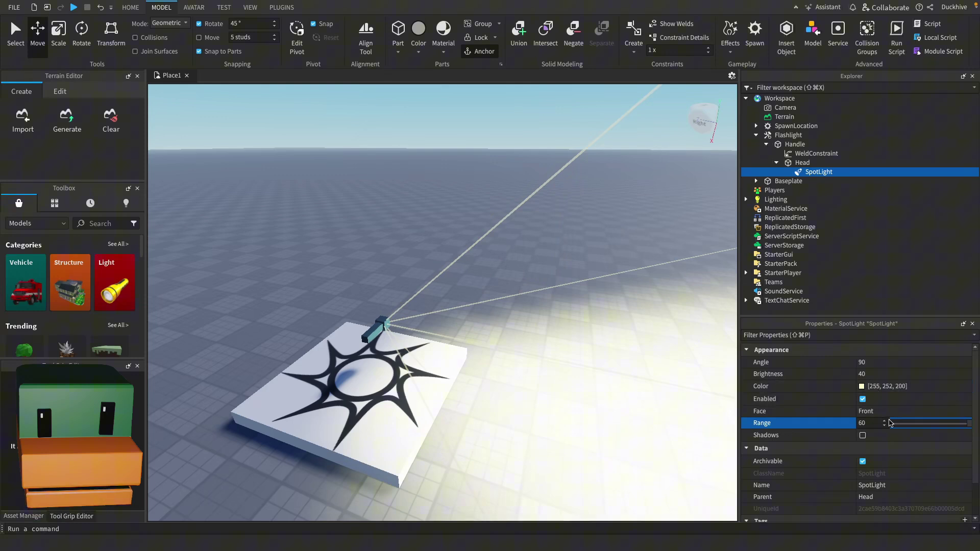
{"action": "left_click", "coordinate": [894, 413]}
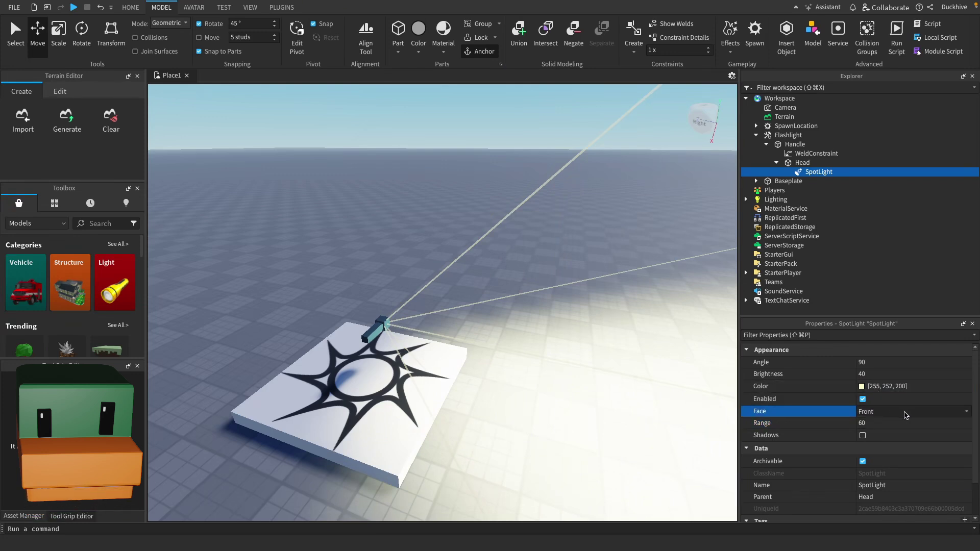
{"action": "left_click", "coordinate": [906, 415]}
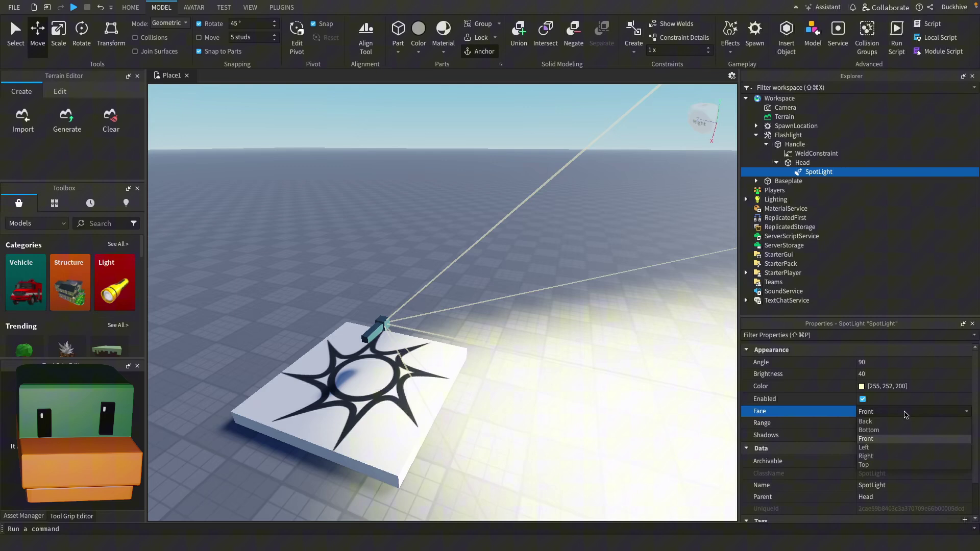
{"action": "left_click", "coordinate": [898, 448]}
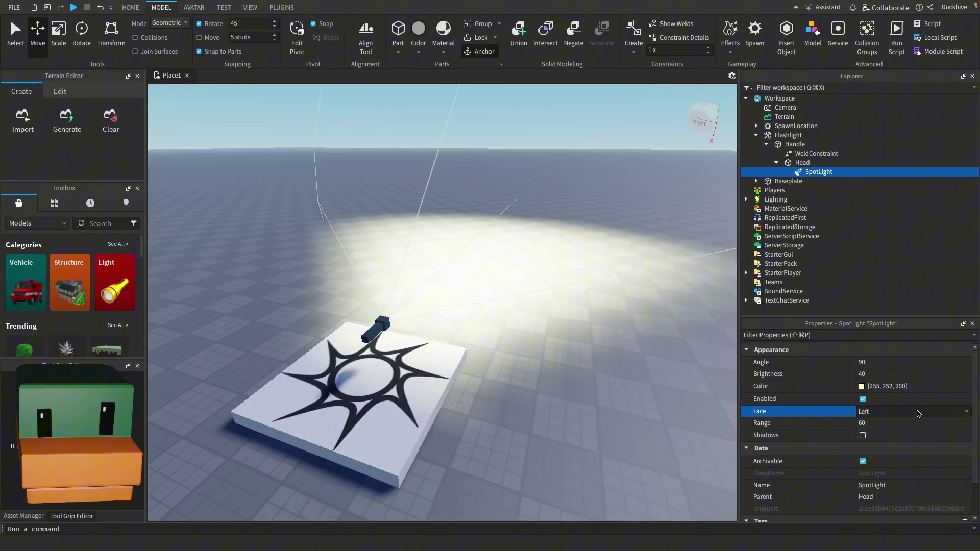
{"action": "left_click", "coordinate": [918, 412]}
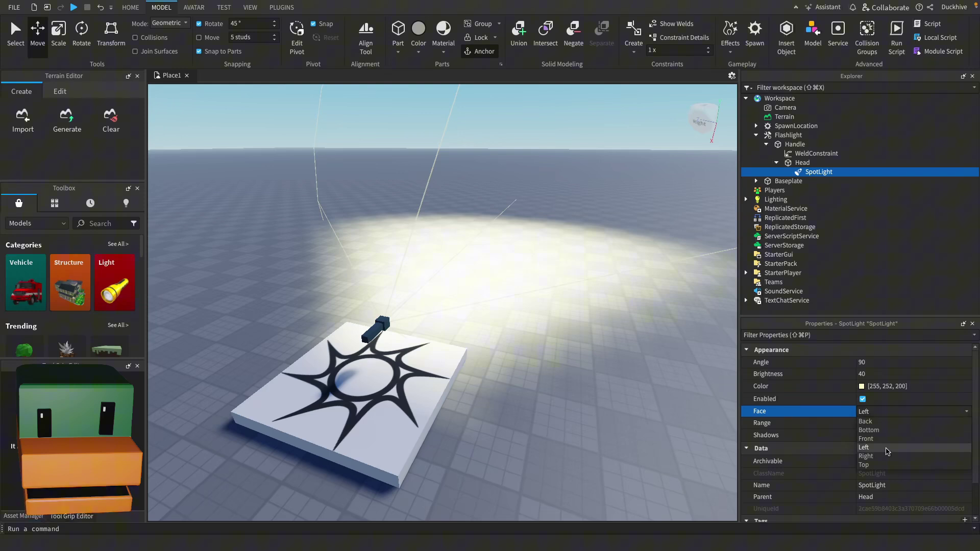
{"action": "left_click", "coordinate": [887, 449]}
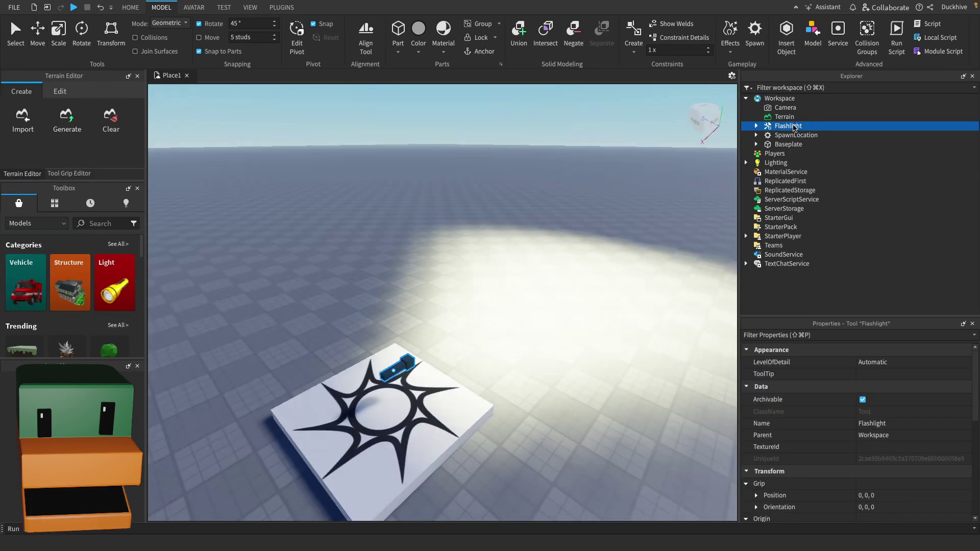
Move Flashlight into StarterPack, then play-test with it equipped and the beam on
{"action": "left_click_drag", "start_coordinate": [794, 128], "coordinate": [792, 232]}
{"action": "left_click", "coordinate": [74, 8]}
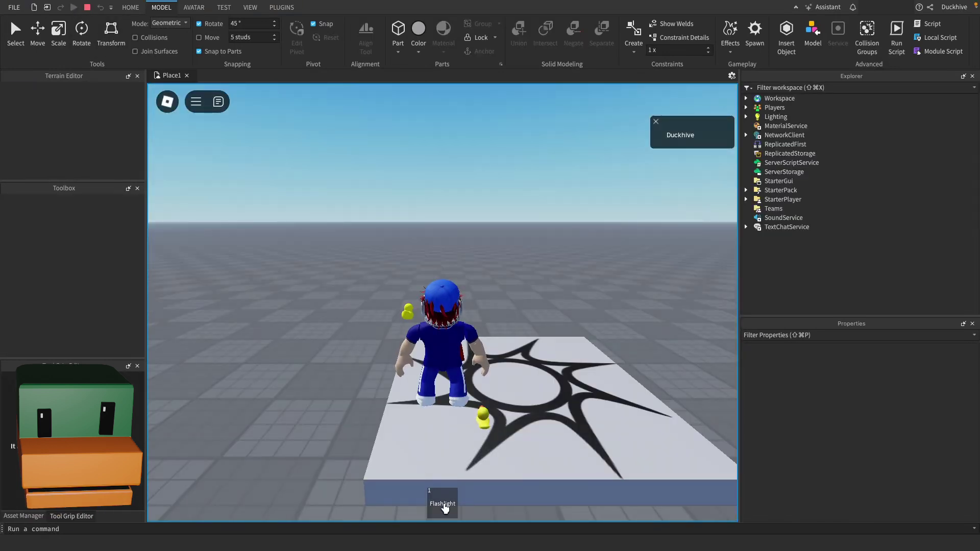
{"action": "left_click", "coordinate": [443, 498]}
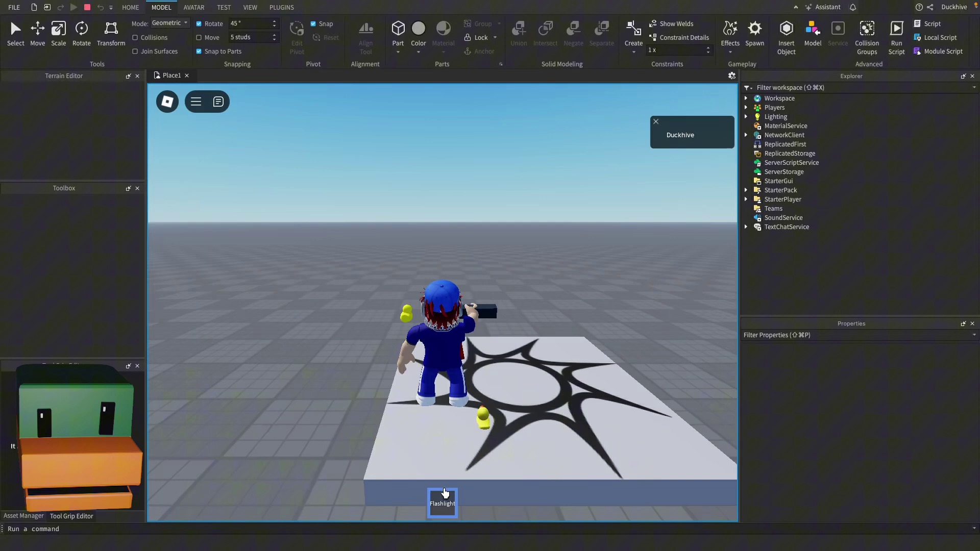
{"action": "right_click_drag", "start_coordinate": [458, 292], "coordinate": [458, 292]}
{"action": "left_click", "coordinate": [458, 291]}
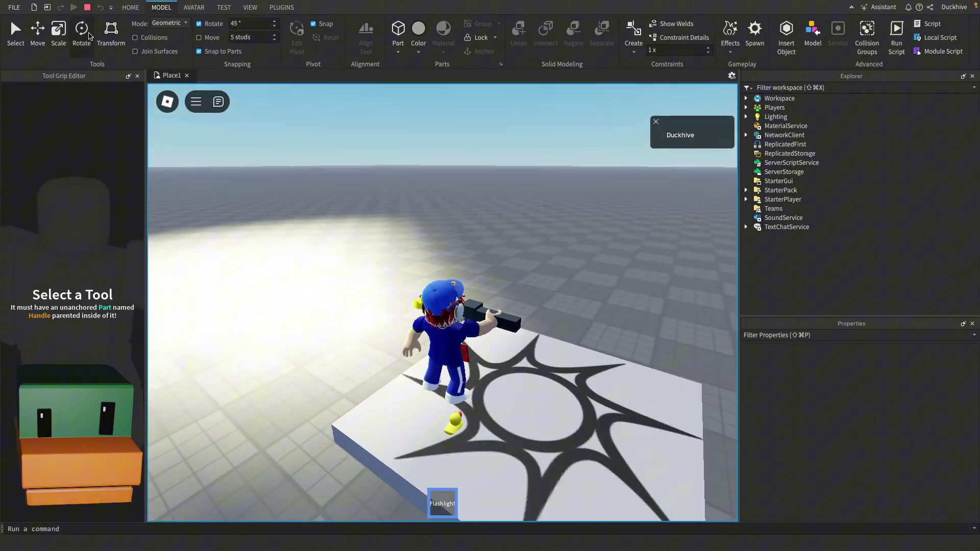
{"action": "left_click", "coordinate": [87, 8]}
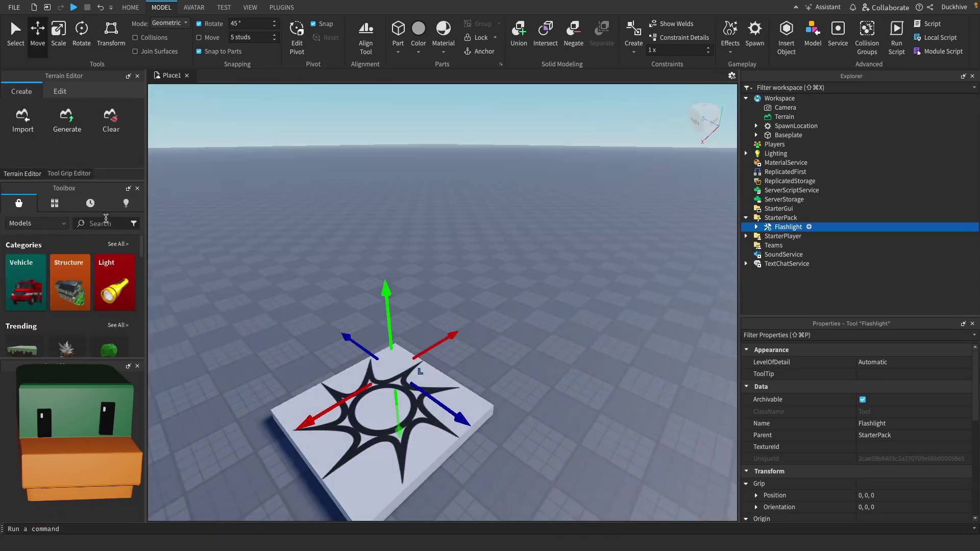
Search the Toolbox Plugins category for 'tool grip editor'
{"action": "left_click", "coordinate": [99, 225]}
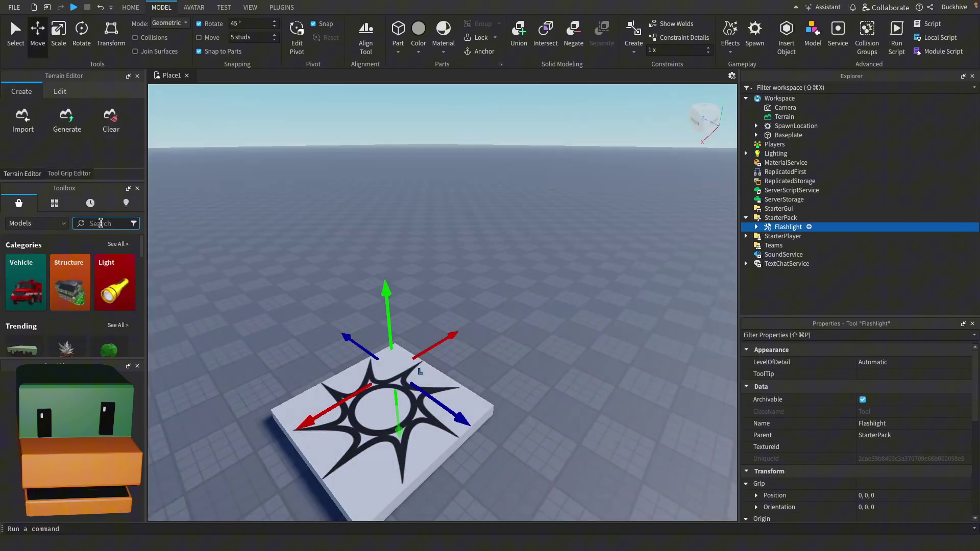
{"action": "left_click", "coordinate": [101, 223]}
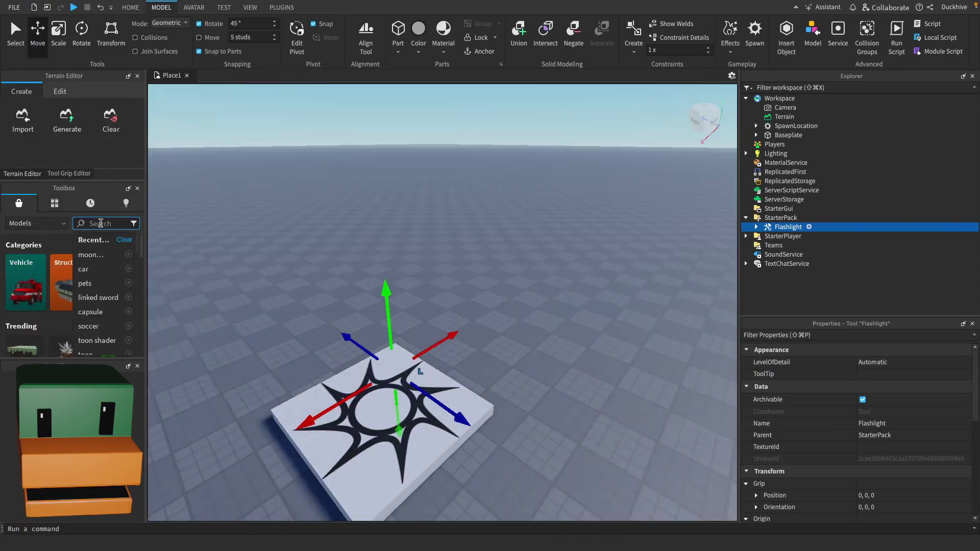
{"action": "left_click", "coordinate": [57, 224]}
{"action": "left_click", "coordinate": [58, 225]}
{"action": "left_click", "coordinate": [44, 254]}
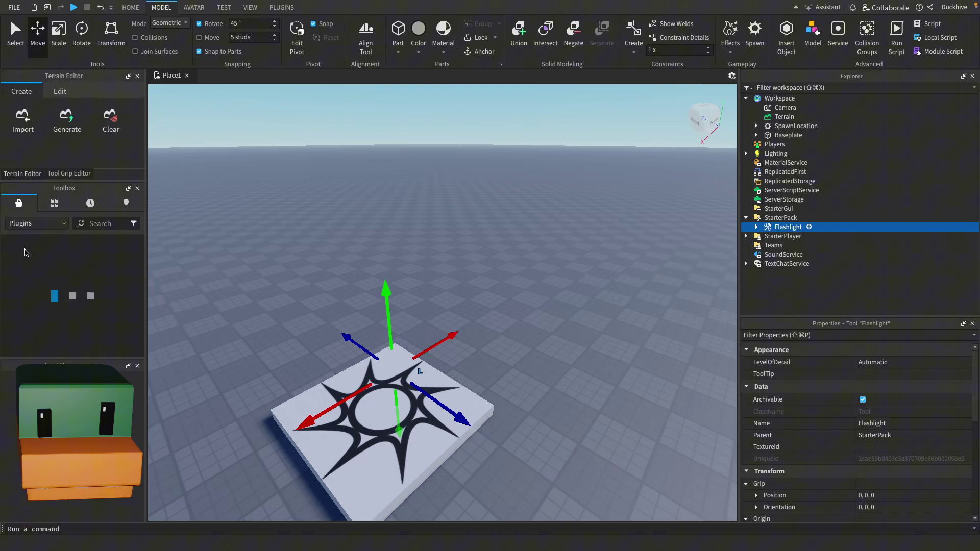
{"action": "left_click", "coordinate": [87, 223]}
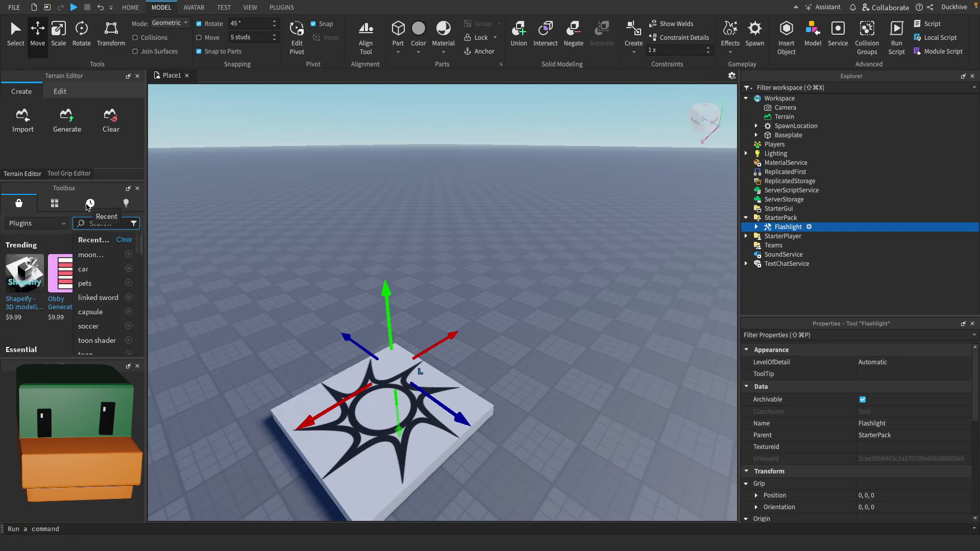
{"action": "type", "text": "tool grip"}
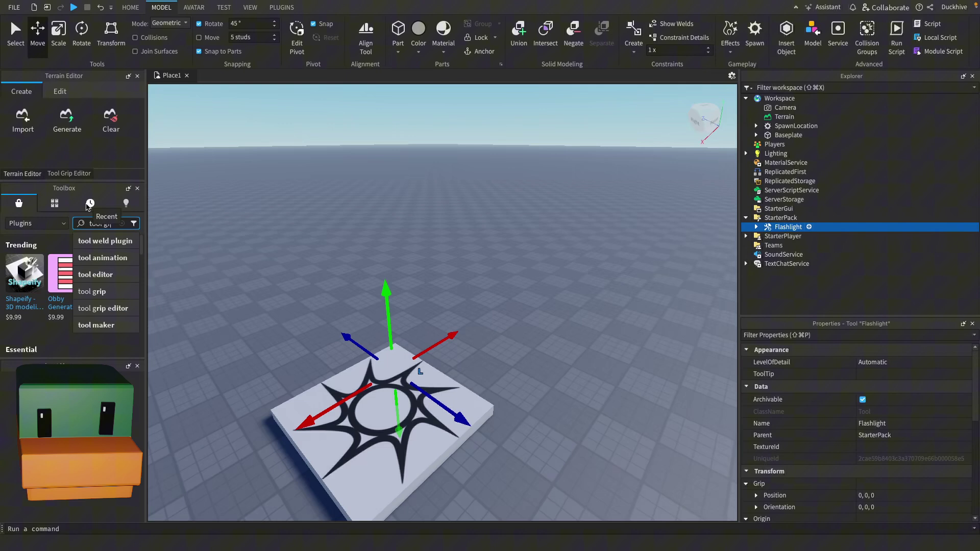
{"action": "type", "text": " edit"}
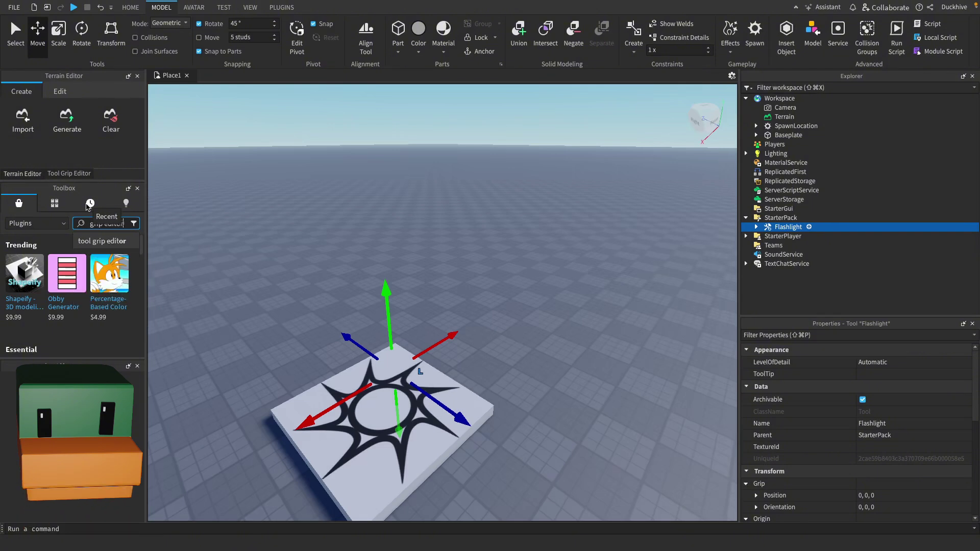
{"action": "type", "text": "or"}
{"action": "key", "text": "Return"}
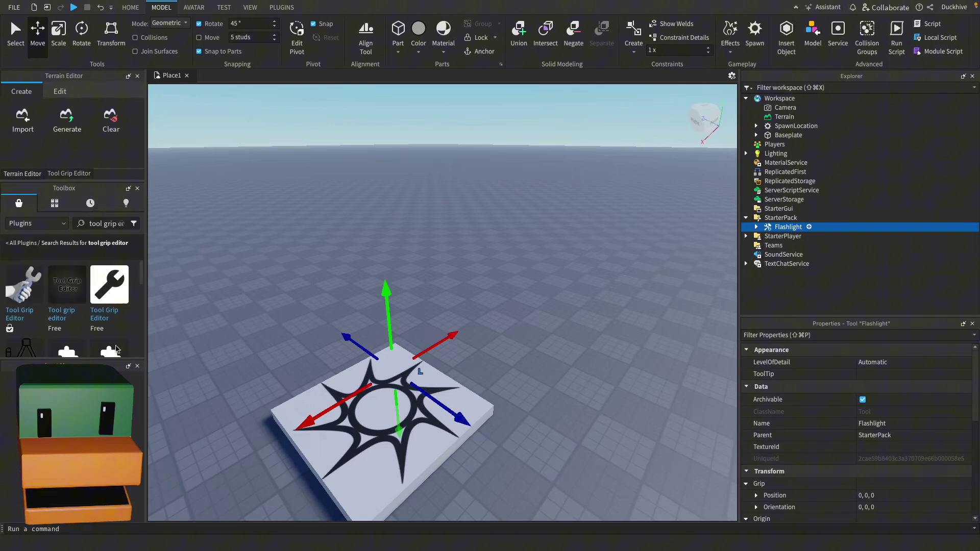
View the Tool Grip Editor plugin details, then open its editor panel
{"action": "mouse_move", "coordinate": [27, 314]}
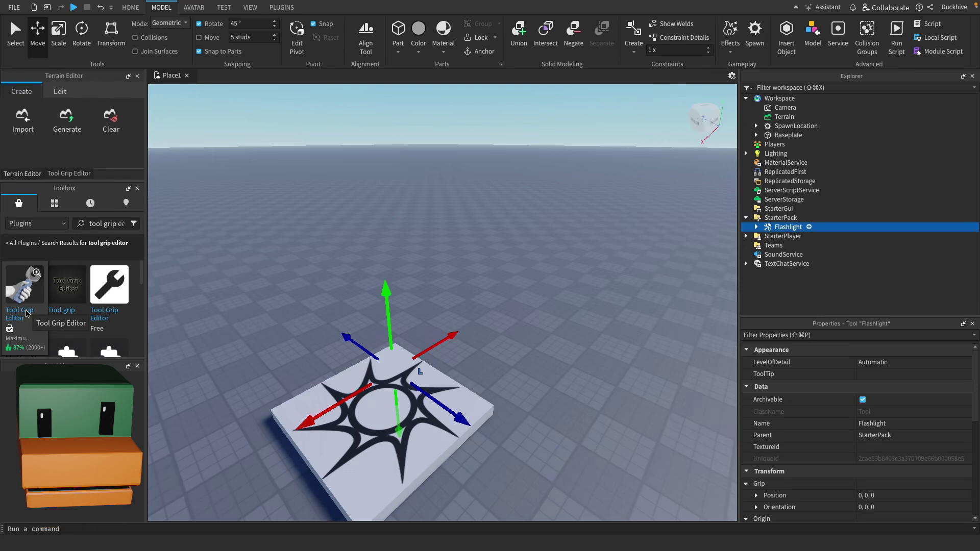
{"action": "left_click", "coordinate": [27, 315]}
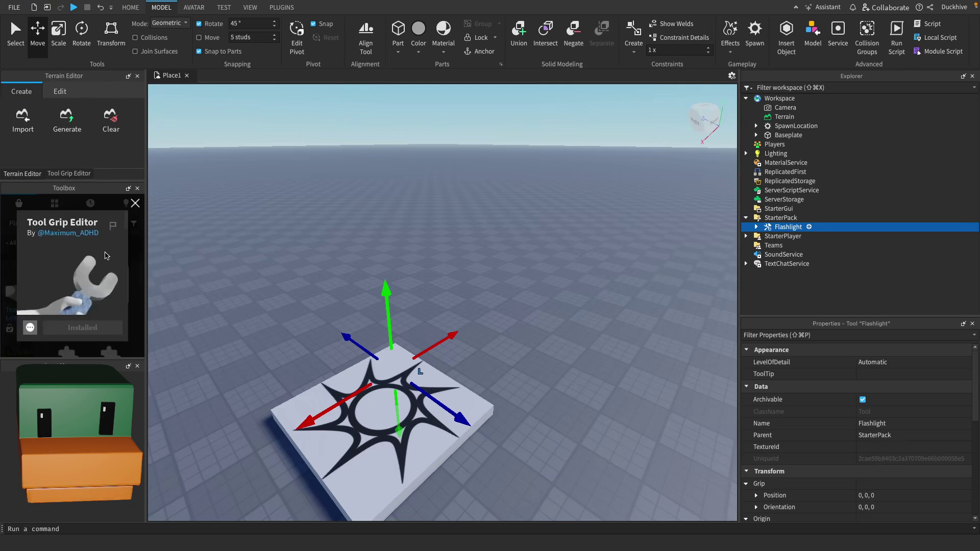
{"action": "left_click", "coordinate": [135, 203]}
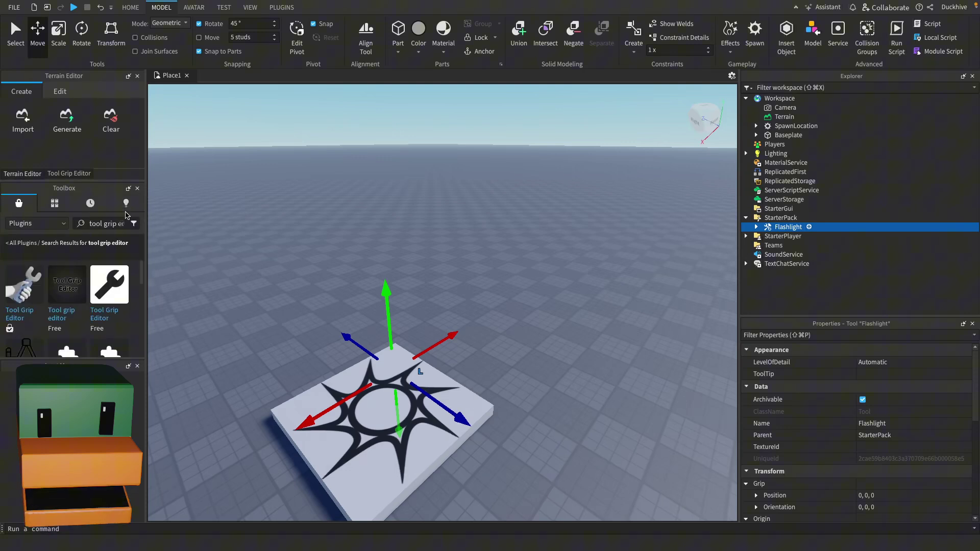
{"action": "mouse_move", "coordinate": [65, 302]}
{"action": "left_click", "coordinate": [71, 174]}
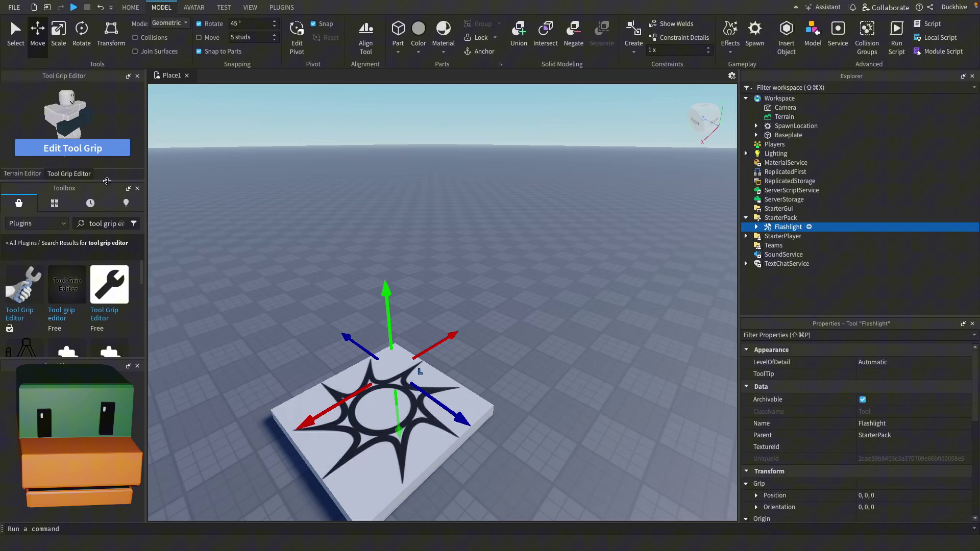
Activate the Tool Grip Editor plugin and start grip editing for Flashlight
{"action": "left_click_drag", "start_coordinate": [107, 181], "coordinate": [107, 214]}
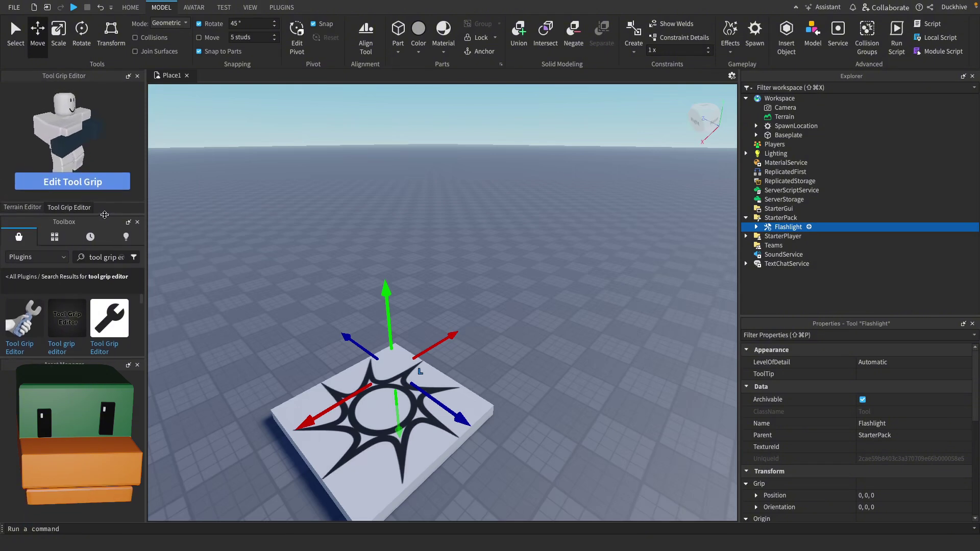
{"action": "left_click", "coordinate": [287, 8]}
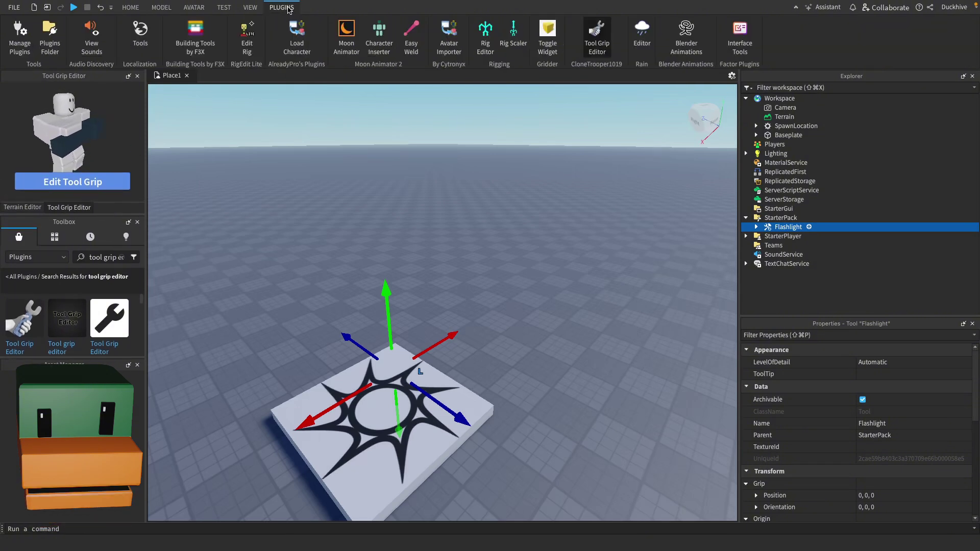
{"action": "left_click", "coordinate": [607, 41]}
{"action": "left_click", "coordinate": [606, 39]}
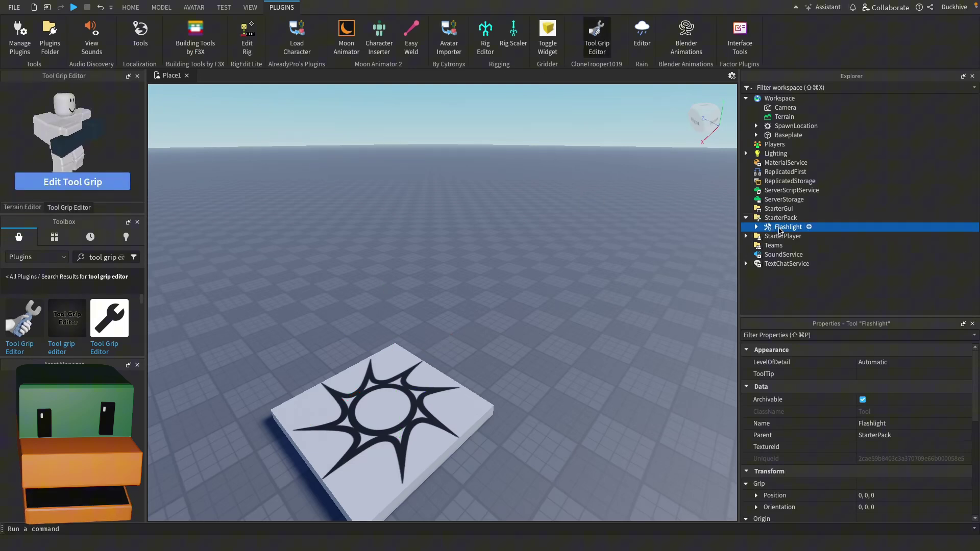
{"action": "left_click", "coordinate": [72, 182]}
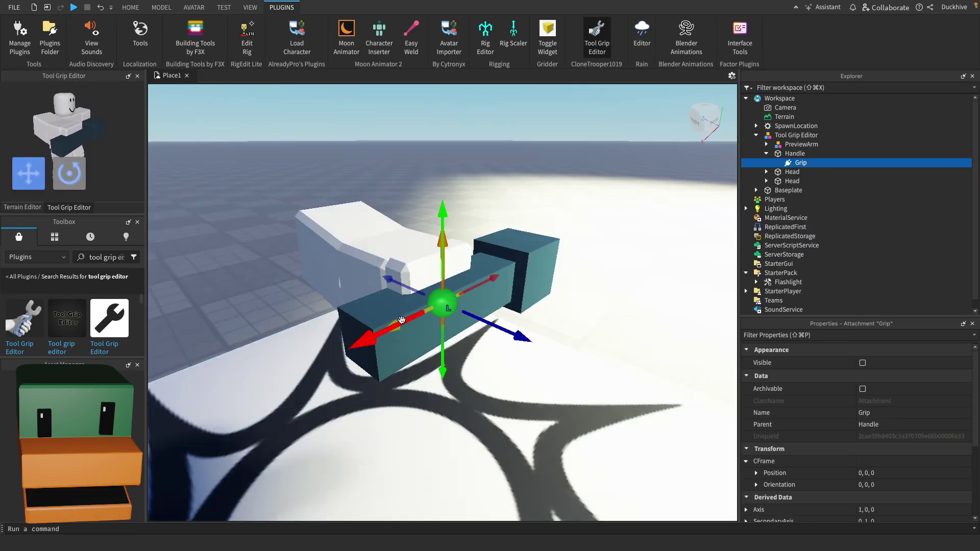
Move the grip to X 0.129 and rotate it to orientation 0, 90, 0
{"action": "left_click_drag", "start_coordinate": [402, 319], "coordinate": [382, 326]}
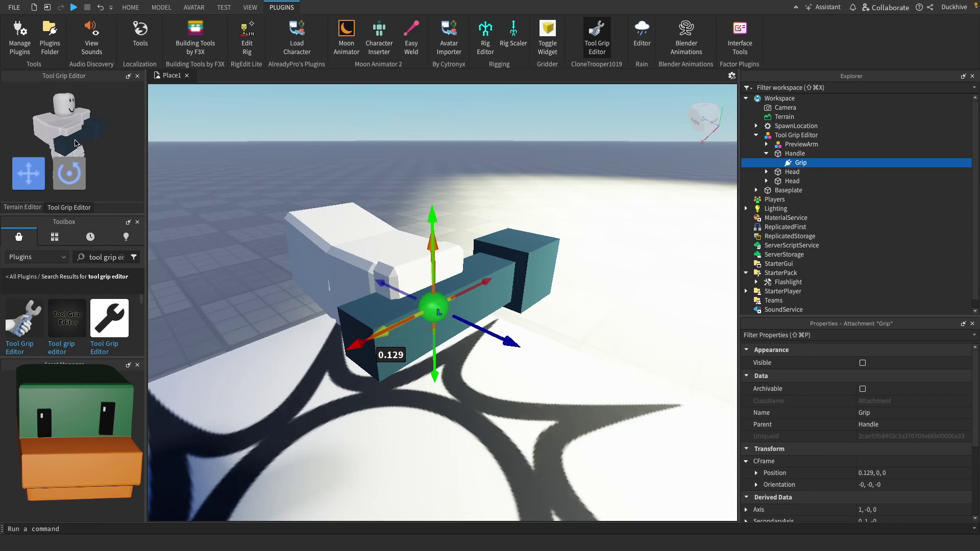
{"action": "left_click", "coordinate": [75, 175]}
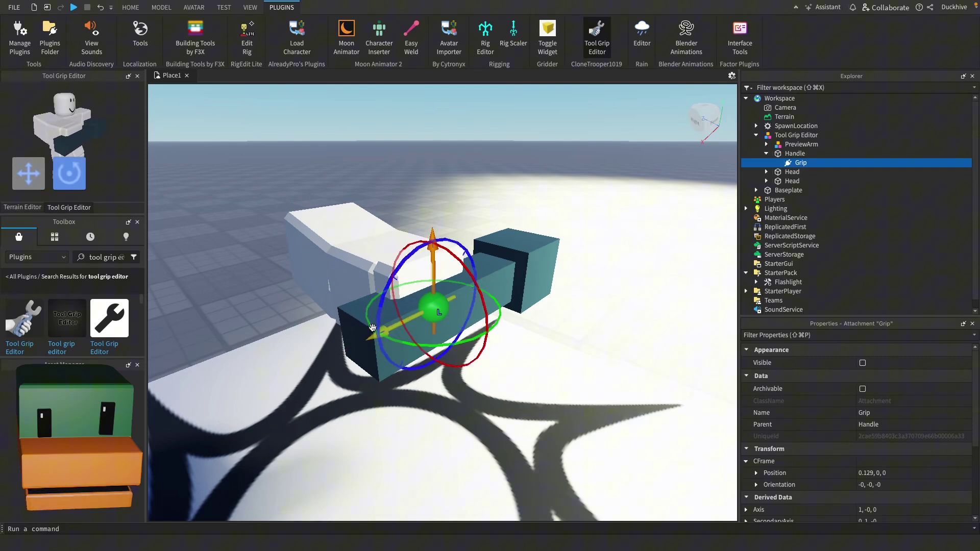
{"action": "left_click_drag", "start_coordinate": [373, 327], "coordinate": [489, 331]}
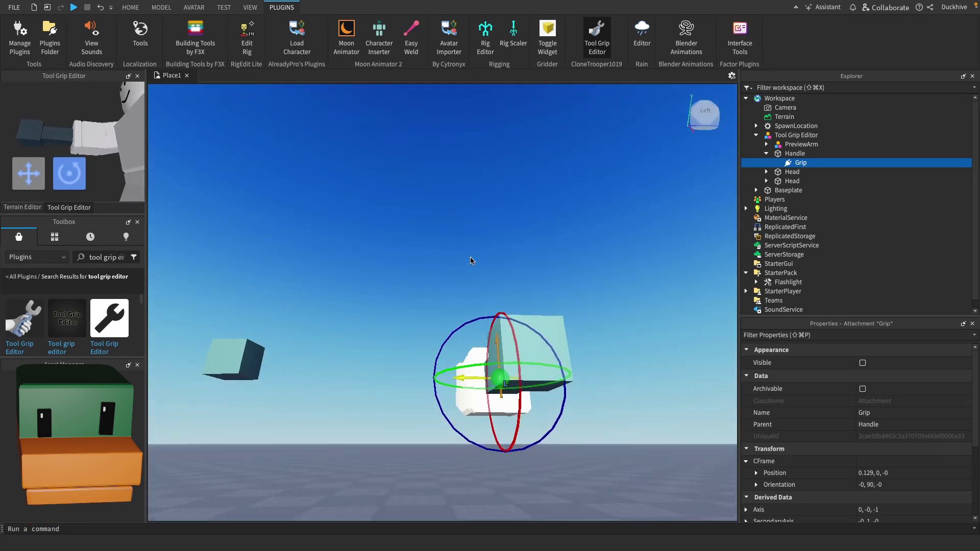
{"action": "right_click_drag", "start_coordinate": [470, 259], "coordinate": [469, 260]}
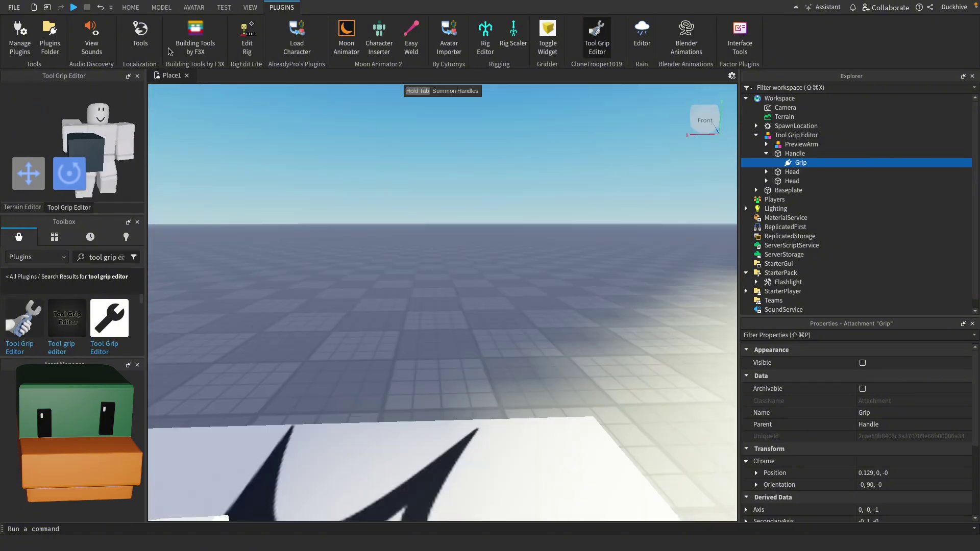
Play-test with the re-gripped Flashlight equipped and its beam on, looking toward the baseplate
{"action": "left_click", "coordinate": [74, 7]}
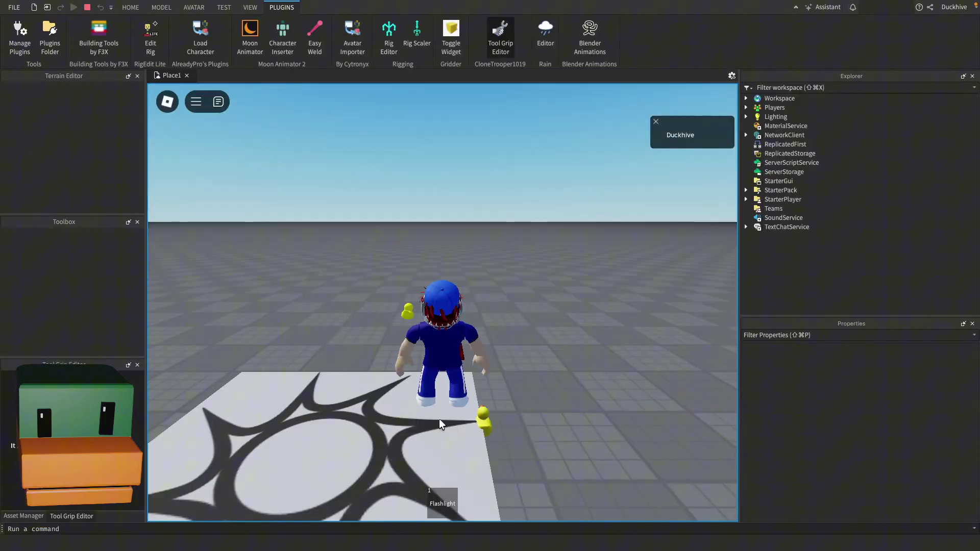
{"action": "left_click", "coordinate": [443, 507]}
{"action": "right_click_drag", "start_coordinate": [465, 381], "coordinate": [467, 378]}
{"action": "left_click", "coordinate": [467, 377]}
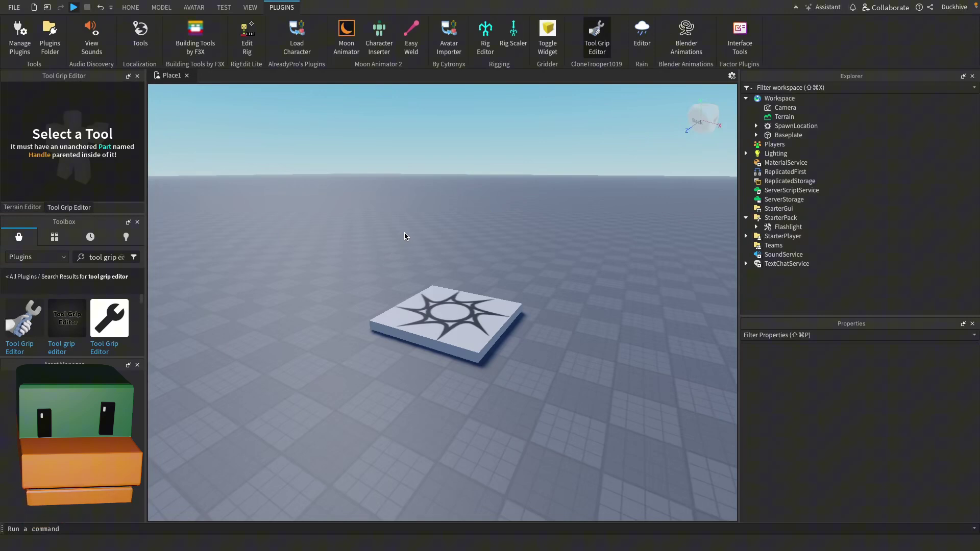
{"action": "right_click_drag", "start_coordinate": [404, 233], "coordinate": [409, 233]}
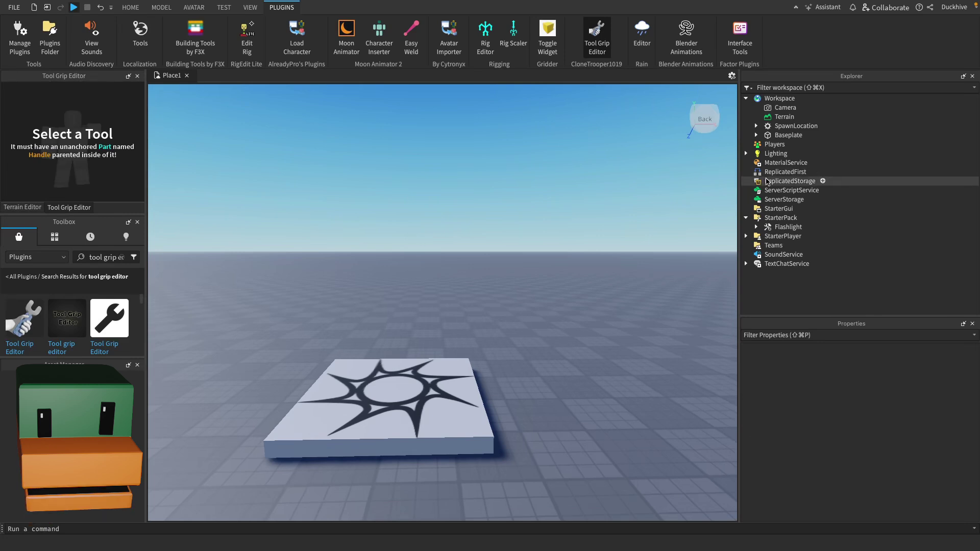
Add a Folder to ReplicatedStorage and name it RemoteEvents
{"action": "left_click", "coordinate": [806, 181]}
{"action": "left_click", "coordinate": [823, 181]}
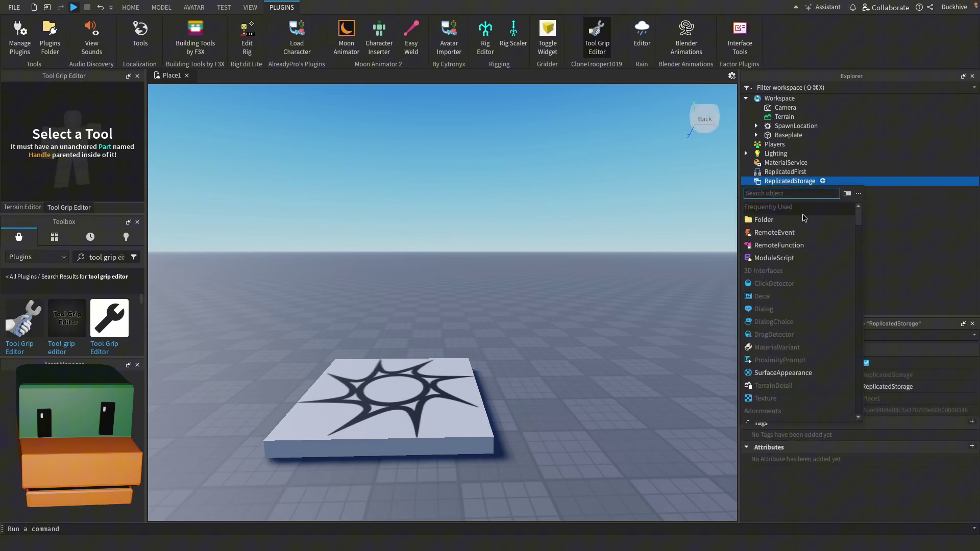
{"action": "left_click", "coordinate": [803, 219]}
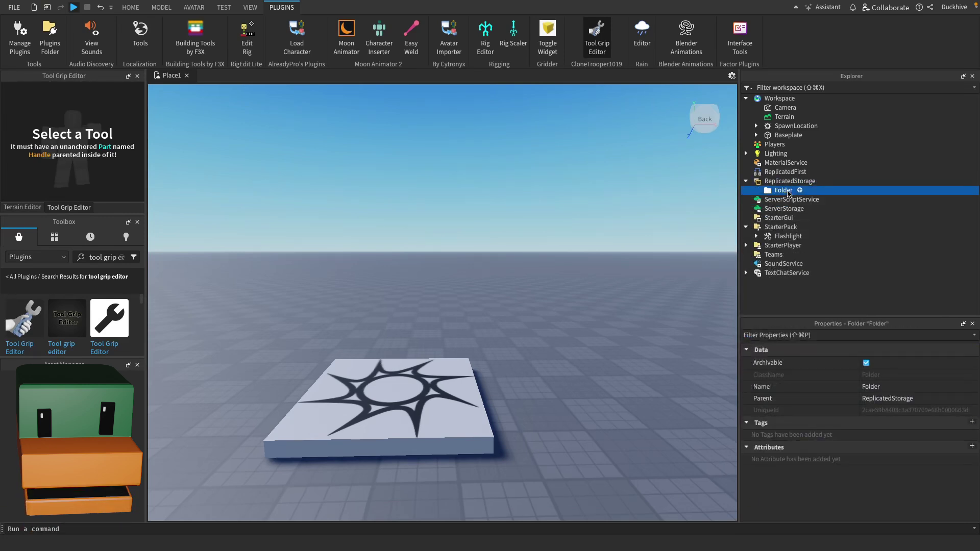
{"action": "double_click", "coordinate": [784, 190]}
{"action": "type", "text": "Re"}
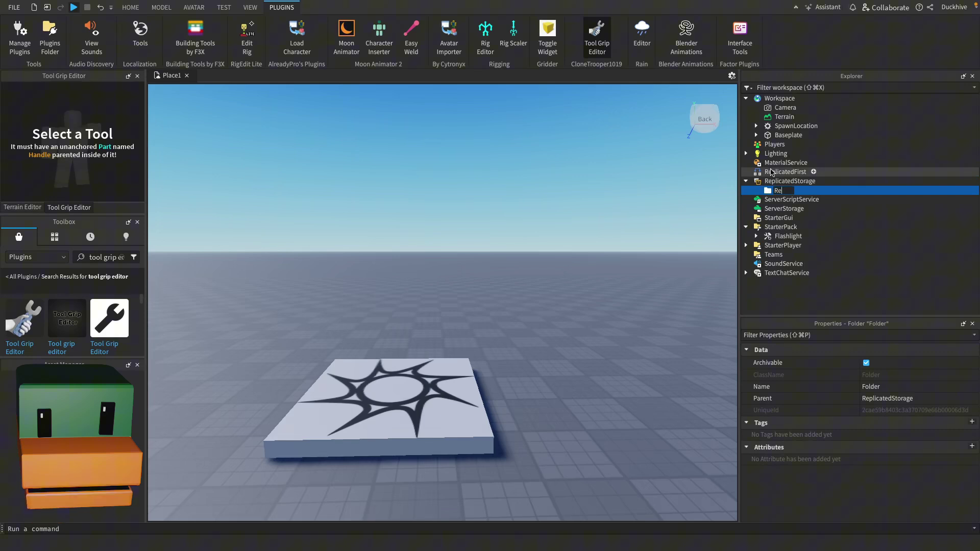
{"action": "type", "text": "moteEvents"}
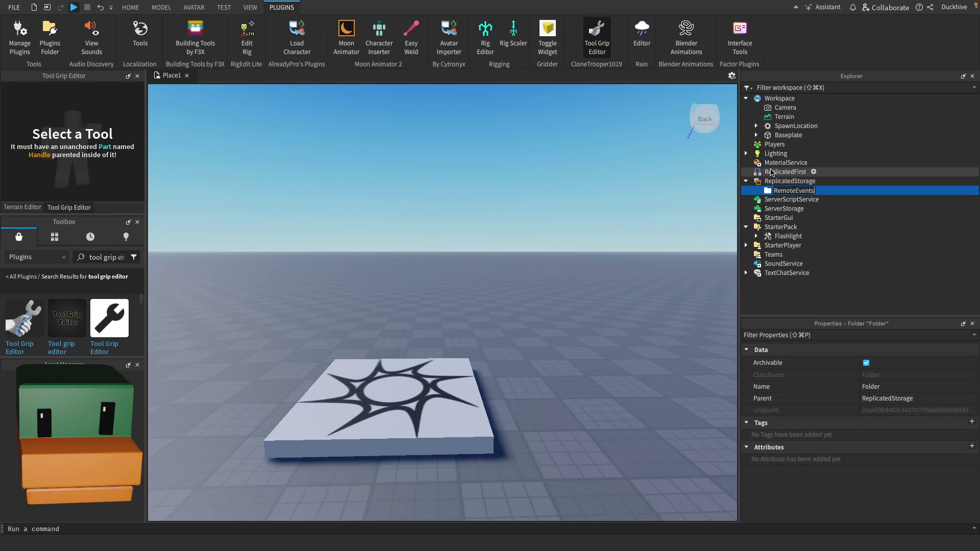
{"action": "key", "text": "Return"}
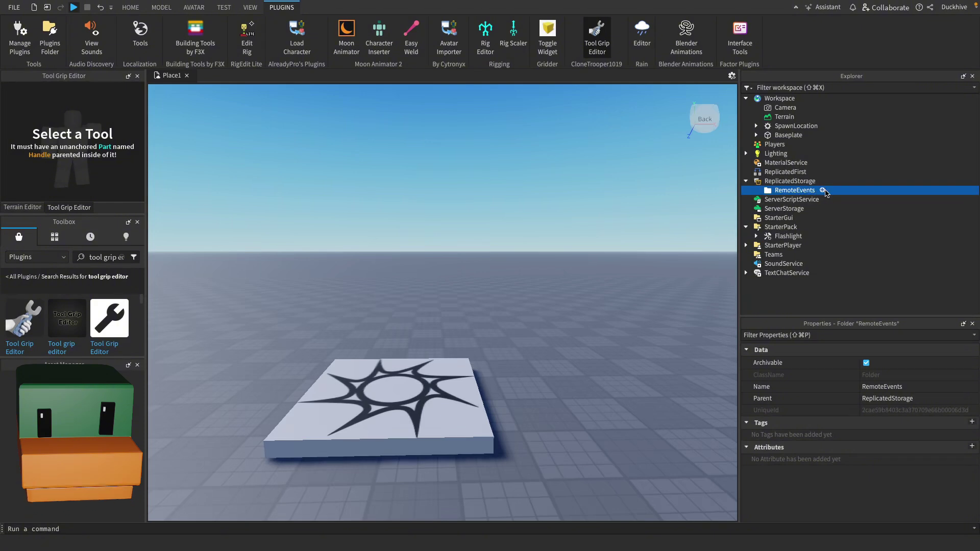
Insert a RemoteEvent into the RemoteEvents folder and type the name ToggleFlashlight
{"action": "left_click", "coordinate": [822, 190]}
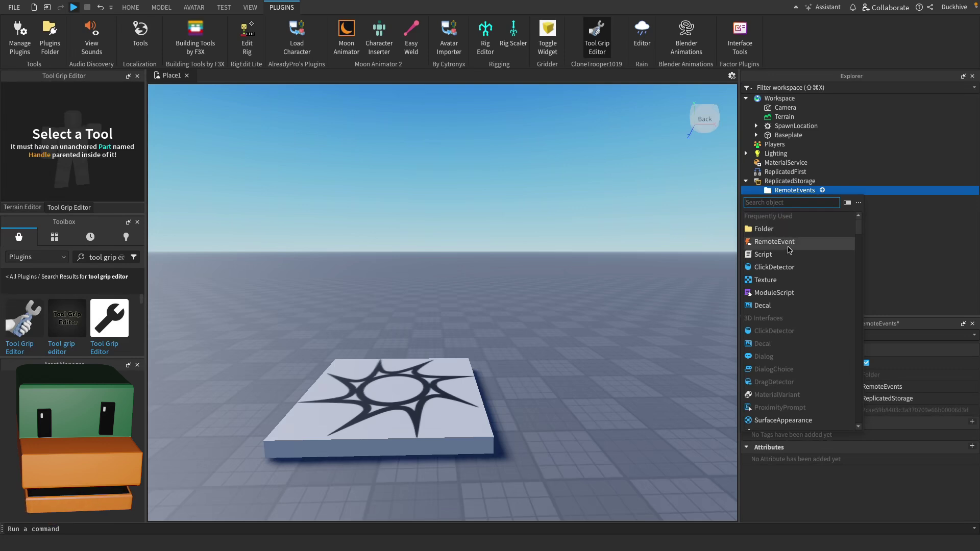
{"action": "left_click", "coordinate": [789, 244]}
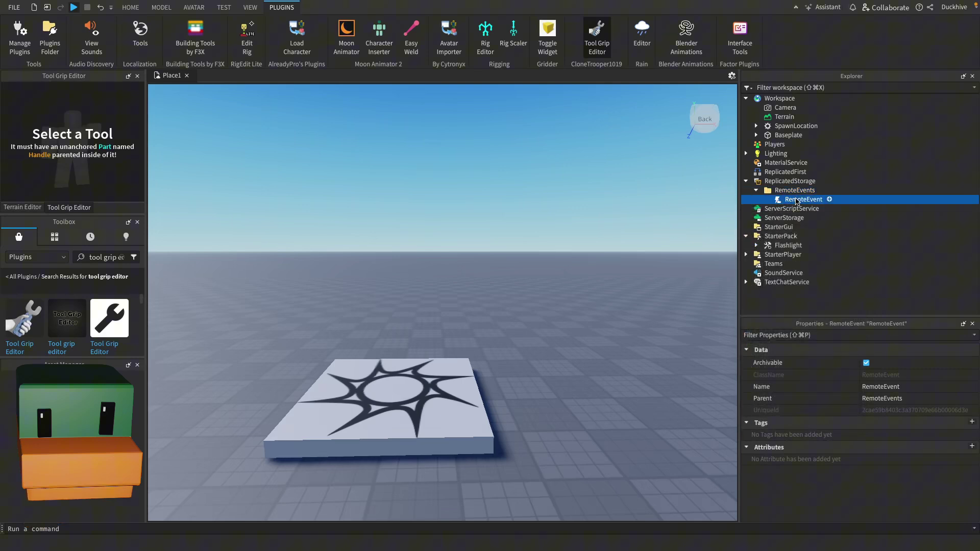
{"action": "double_click", "coordinate": [797, 199]}
{"action": "type", "text": "ToggleFlashlight"}
Confirm the ToggleFlashlight name, then add a LocalScript and a server Script to the Flashlight tool
{"action": "key", "text": "Return"}
{"action": "left_click", "coordinate": [765, 247]}
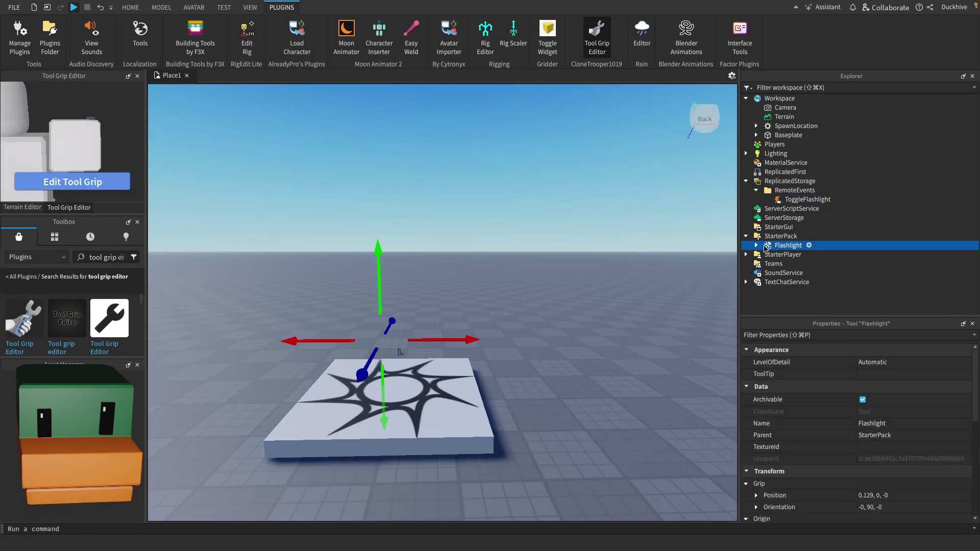
{"action": "left_click", "coordinate": [809, 245]}
{"action": "left_click", "coordinate": [770, 284]}
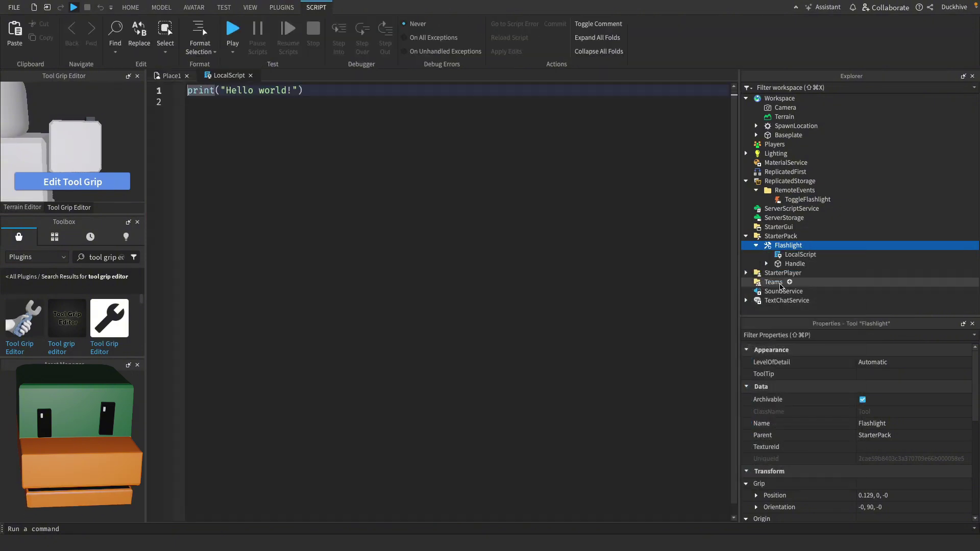
{"action": "left_click", "coordinate": [809, 245]}
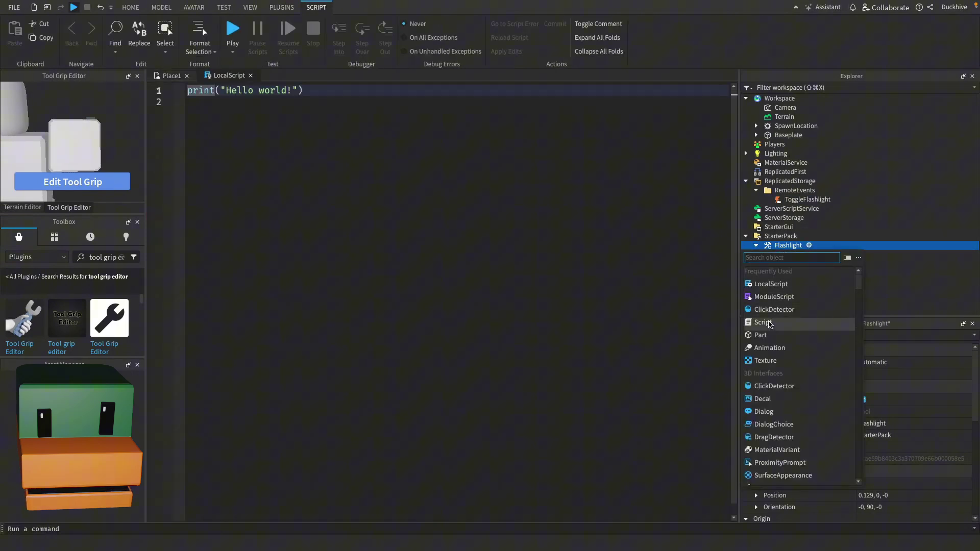
{"action": "left_click", "coordinate": [769, 323]}
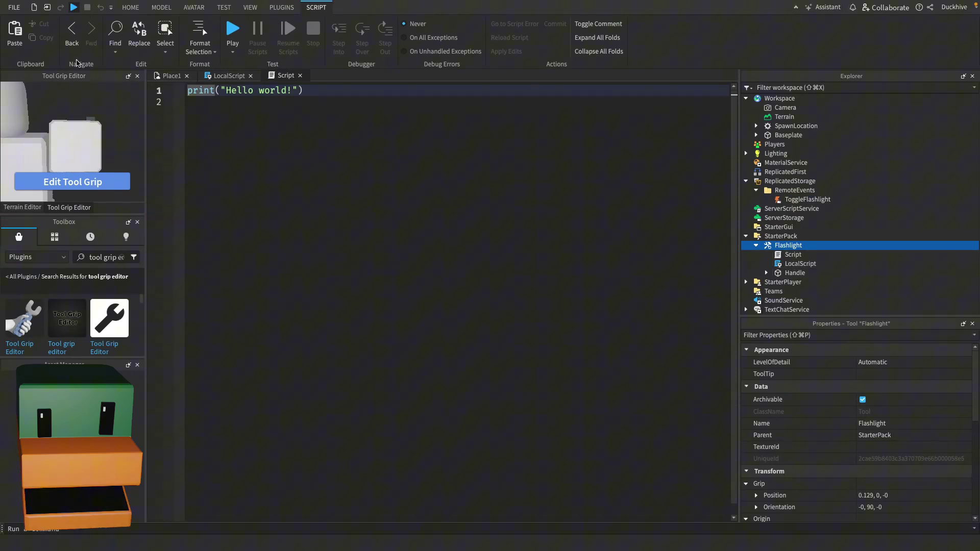
Replace the print line with a ToggleFlashlight remoteEvent reference and an OnServerEvent(player, tool) handler
{"action": "key", "text": "ctrl+a"}
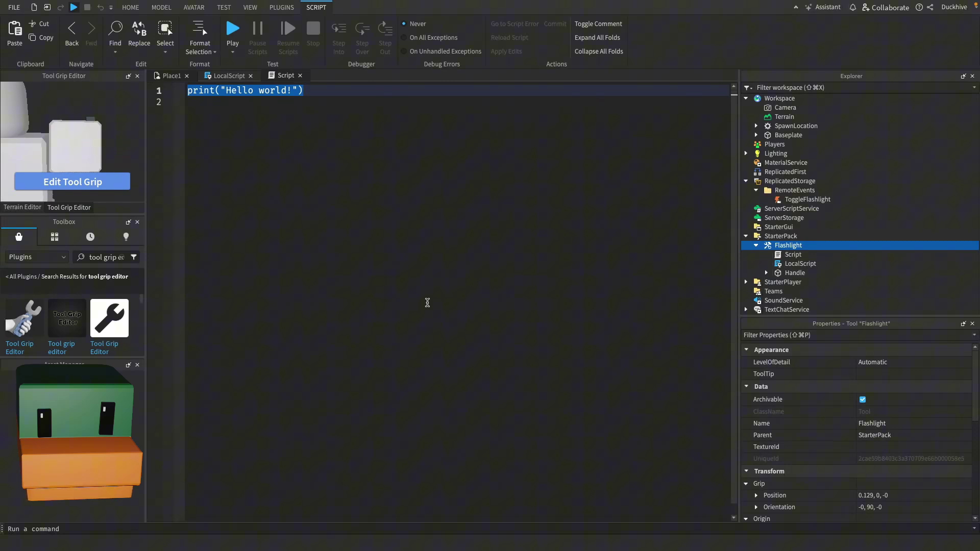
{"action": "type", "text": "local remoteEvent = game.ReplicatedStorage:WaitForChild(\"RemoteEvents\"):WaitForChild(\"ToggleFlashlight\")"}
{"action": "key", "text": "Return"}
{"action": "key", "text": "Return"}
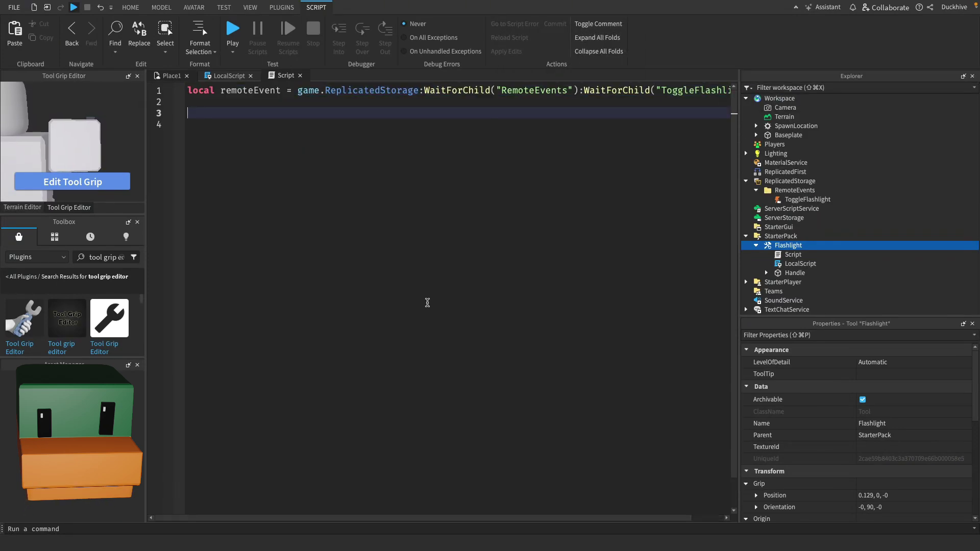
{"action": "type", "text": "remoteEvent.OnServerEvent:Connect(function(player, tool)"}
{"action": "key", "text": "Return"}
Inside the handler, find the Head's spotlight and flip spotlight.Enabled when it exists
{"action": "type", "text": "local spotlight"}
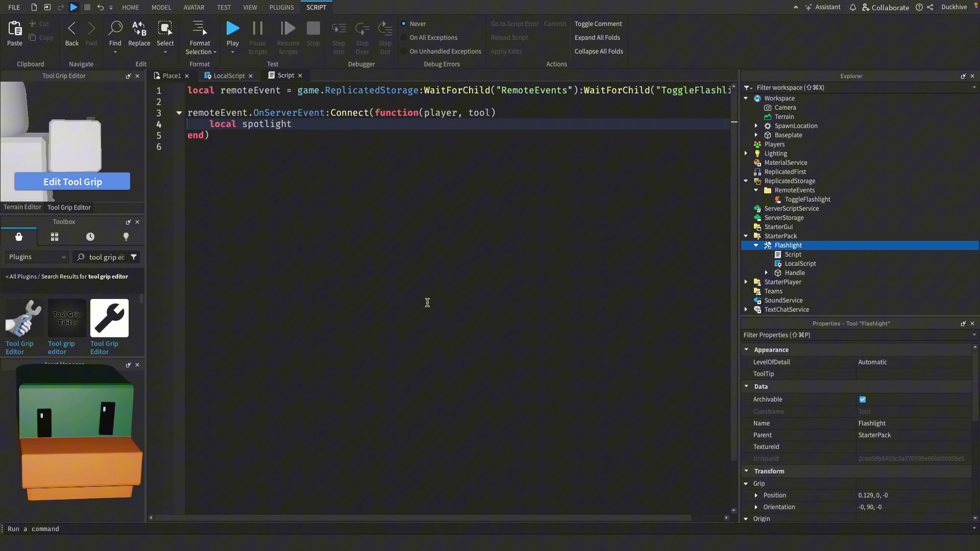
{"action": "type", "text": " = tool:WaitForChild(\"Handle\"):WaitForChild(\"Head"}
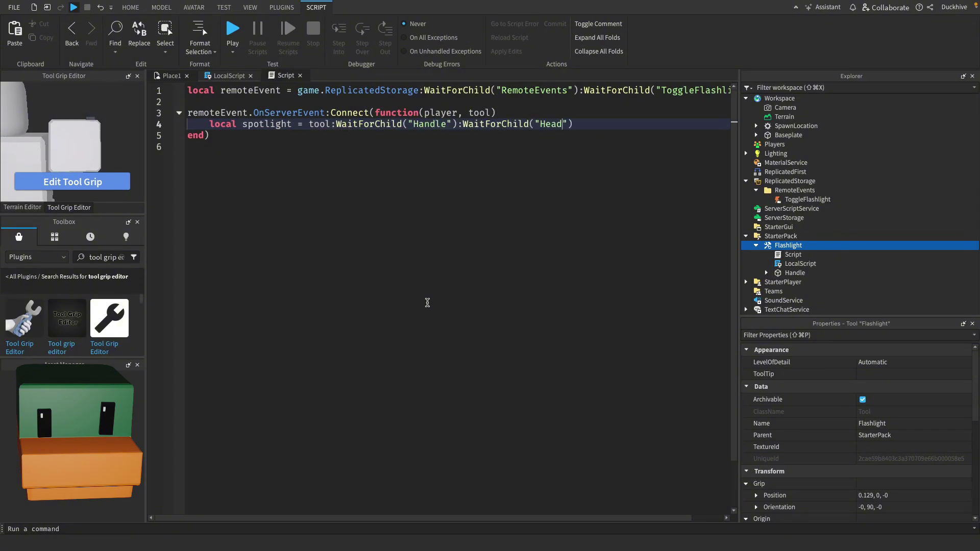
{"action": "type", "text": "\"):FindFirstChildOfClass(\"Spotlight\")"}
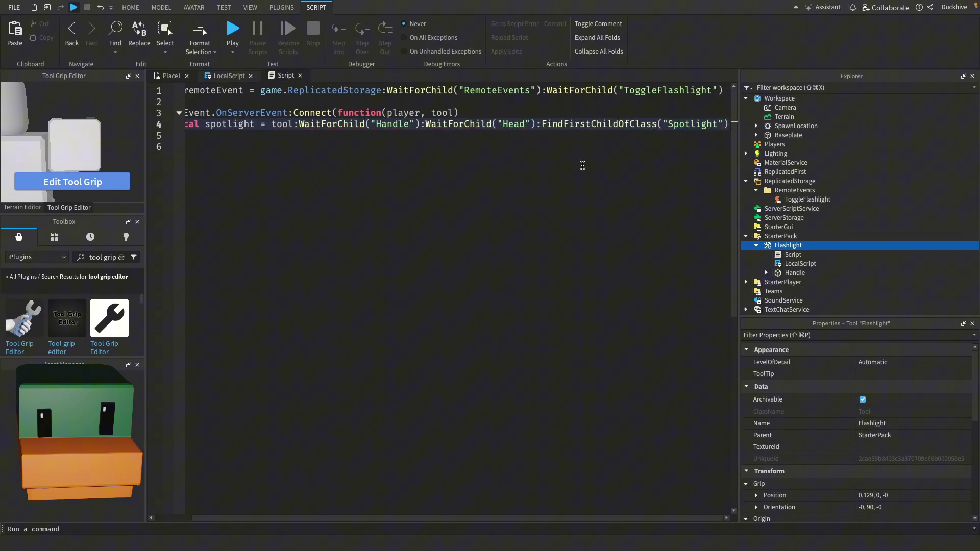
{"action": "key", "text": "Return"}
{"action": "key", "text": "Return"}
{"action": "type", "text": "if spotlight then"}
{"action": "key", "text": "Return"}
{"action": "type", "text": "spotlight.Enabled = not s"}
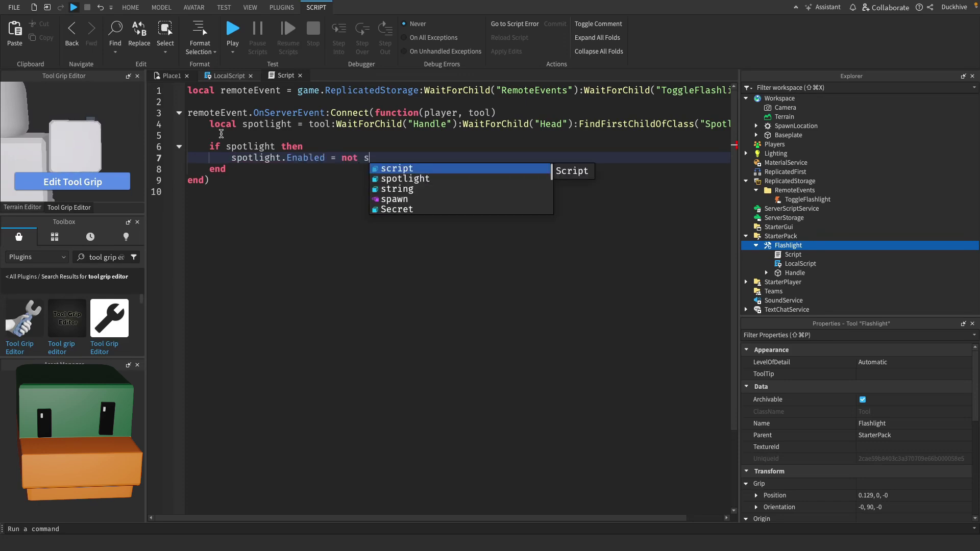
{"action": "type", "text": "potlight.Enabled"}
{"action": "left_click", "coordinate": [271, 188]}
{"action": "key", "text": "super+minus"}
{"action": "left_click_drag", "start_coordinate": [738, 194], "coordinate": [866, 194]}
{"action": "key", "text": "super+equal"}
{"action": "key", "text": "super+equal"}
{"action": "key", "text": "super+equal"}
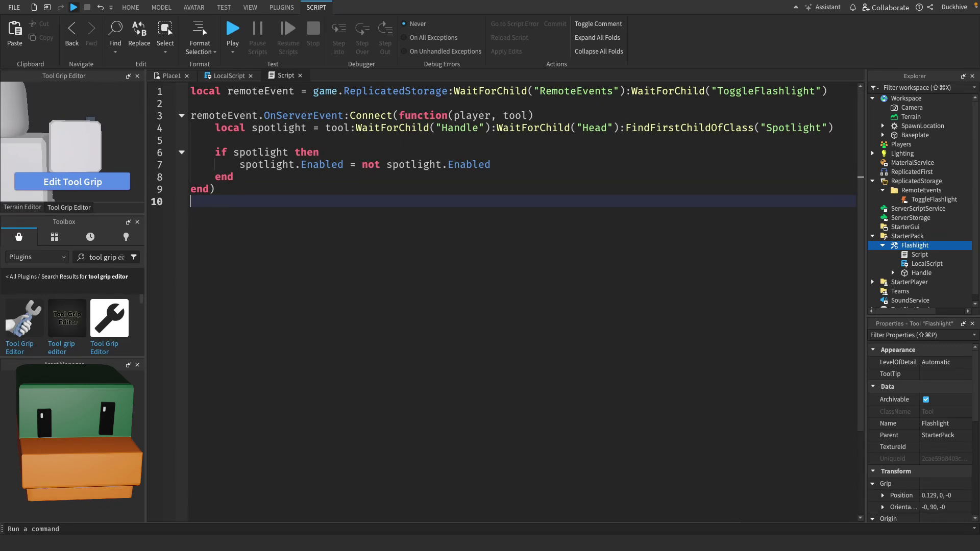
In the LocalScript, declare tool, the LocalPlayer and the UserInputService
{"action": "left_click", "coordinate": [228, 76]}
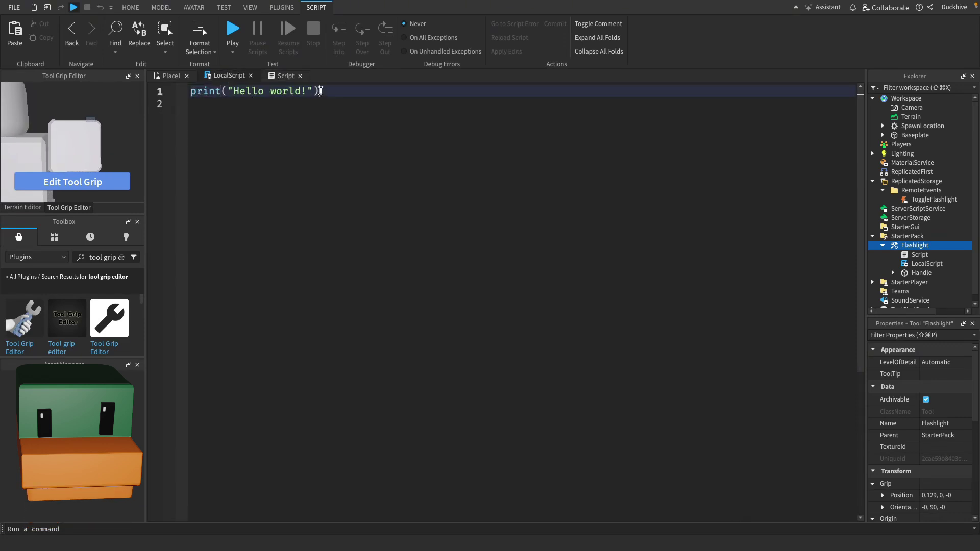
{"action": "left_click_drag", "start_coordinate": [321, 90], "coordinate": [190, 91]}
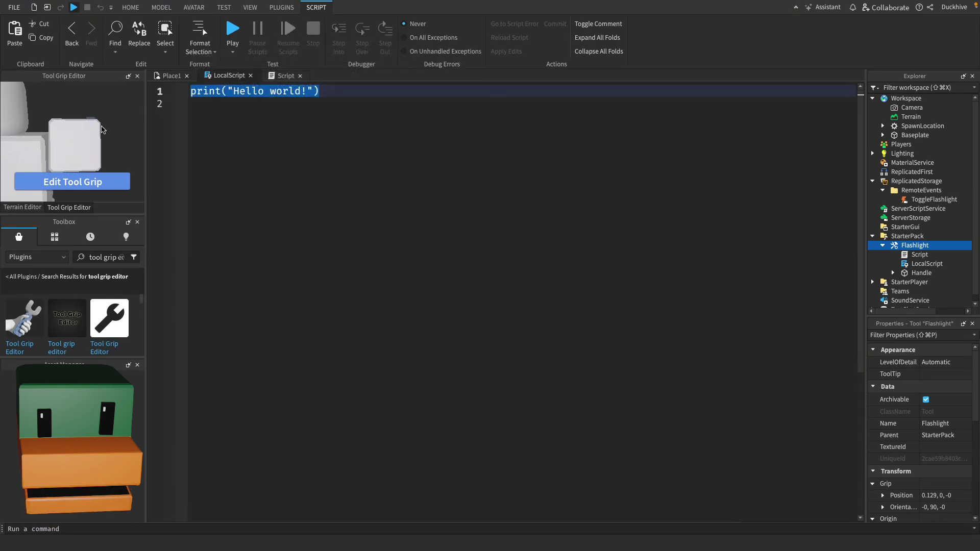
{"action": "type", "text": "local tool = script.Parent"}
{"action": "key", "text": "Return"}
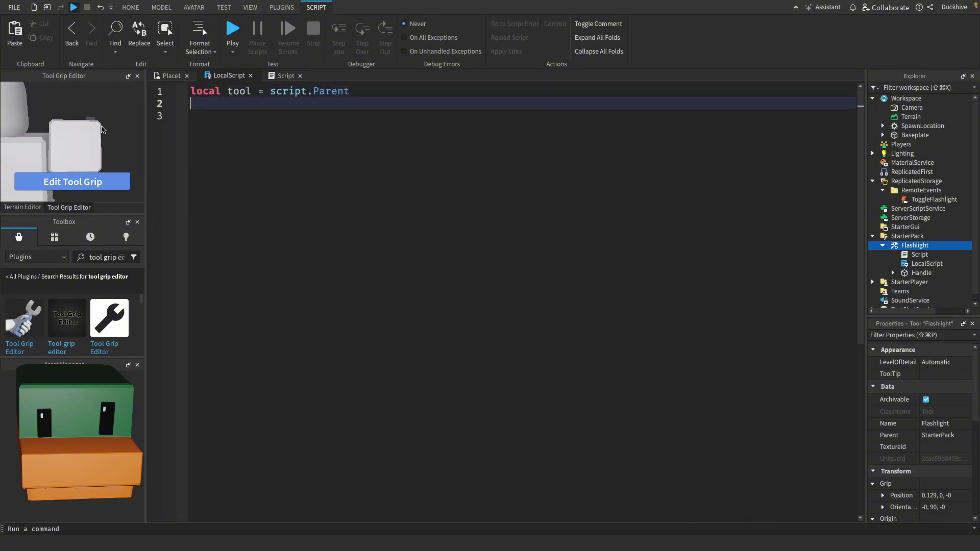
{"action": "type", "text": "local player = game.Players.LocalPlayer"}
{"action": "key", "text": "Return"}
{"action": "type", "text": "local UserInputService = game:GetService(\"UserInputService\")"}
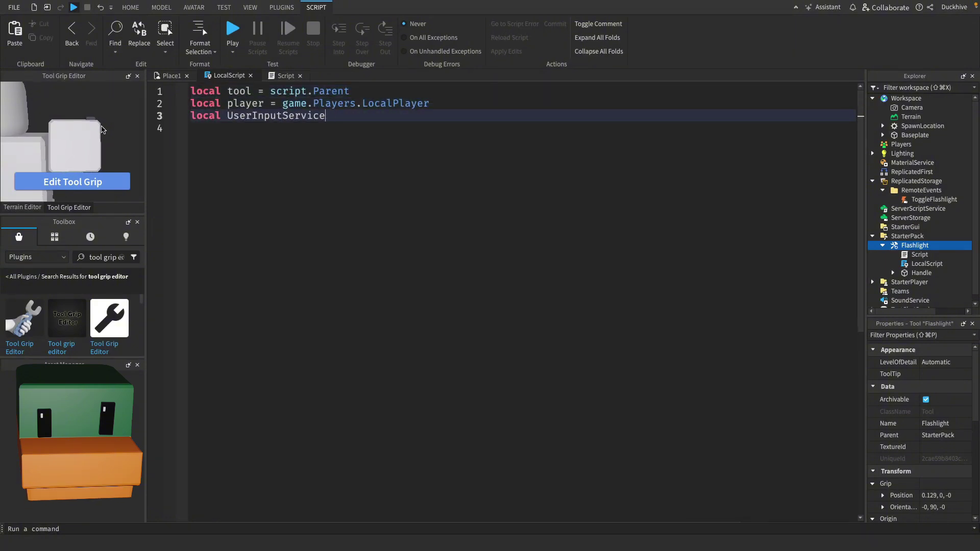
Move the UserInputService line to the top and add the ToggleFlashlight remoteEvent reference
{"action": "key", "text": "Up"}
{"action": "key", "text": "Return"}
{"action": "triple_click", "coordinate": [263, 132]}
{"action": "key", "text": "ctrl+x"}
{"action": "key", "text": "ctrl+Home"}
{"action": "key", "text": "ctrl+v"}
{"action": "key", "text": "Return"}
{"action": "key", "text": "Return"}
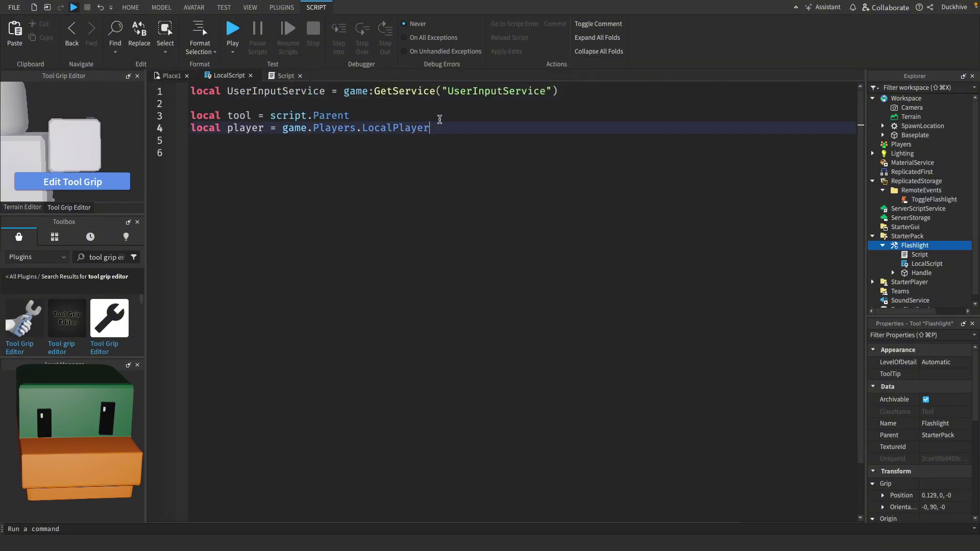
{"action": "key", "text": "Down"}
{"action": "key", "text": "Down"}
{"action": "type", "text": "local remoteEvent = game.ReplicatedStorage"}
{"action": "type", "text": ":WaitForChild(\"RemoteEvents\"):WaitForChild(\"ToggleFlashlight\")"}
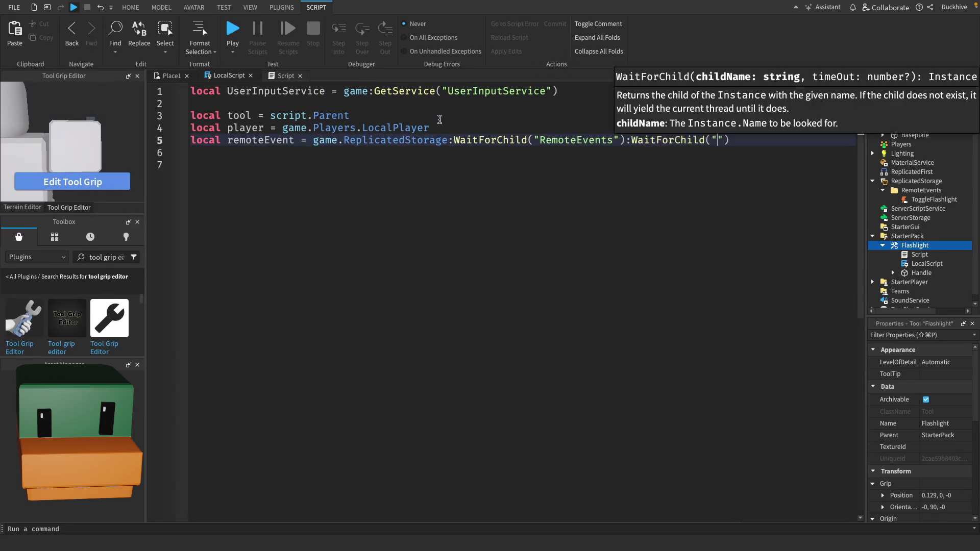
On tool.Equipped, connect InputBegan so pressing F calls remoteEvent:FireServer(tool)
{"action": "key", "text": "Return"}
{"action": "key", "text": "Return"}
{"action": "type", "text": "tool.Equipped:Connect(function()"}
{"action": "key", "text": "Return"}
{"action": "type", "text": "UserInputService.InputBegan:Connect(function(input, isProce"}
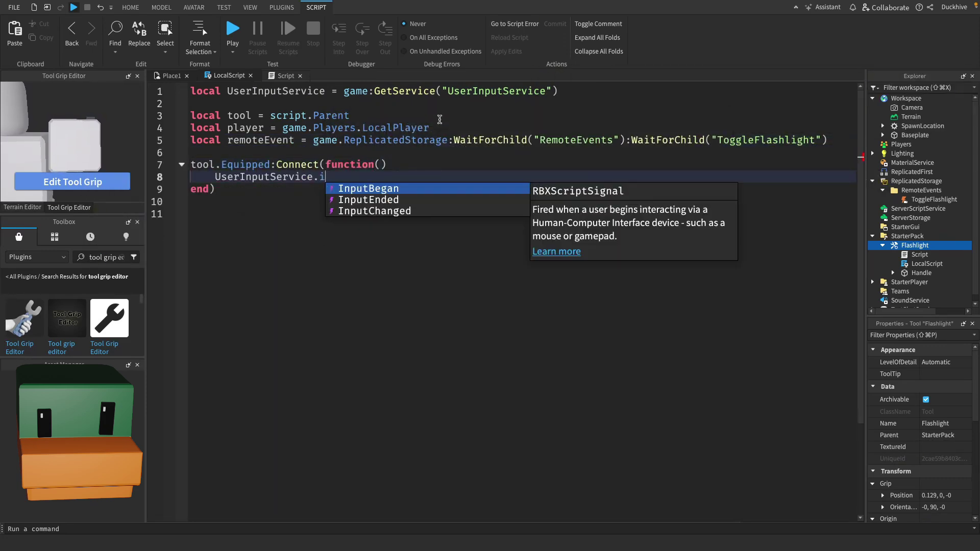
{"action": "type", "text": "ssed)"}
{"action": "key", "text": "Return"}
{"action": "type", "text": "if isProcessed then return end"}
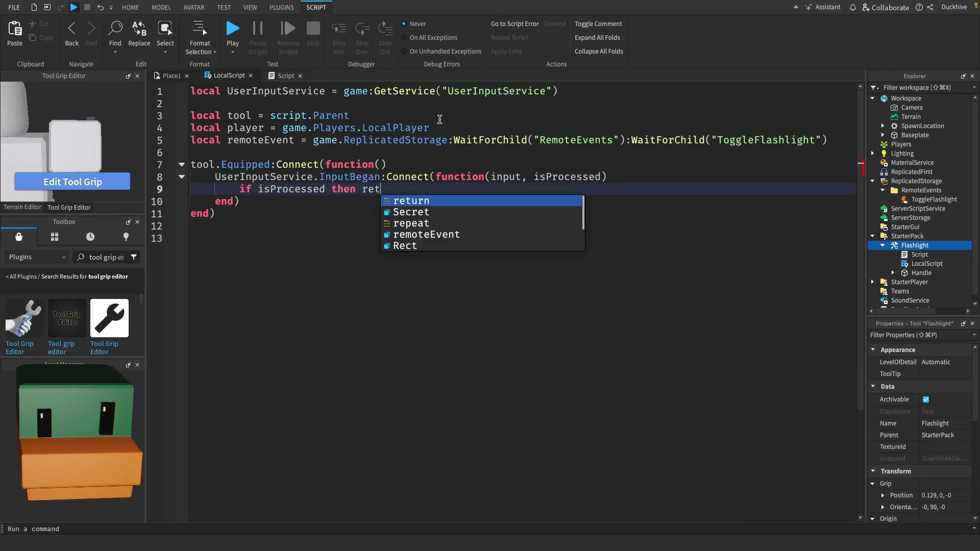
{"action": "key", "text": "Return"}
{"action": "type", "text": "if input.KeyCode == Enum.KeyCode.F then"}
{"action": "key", "text": "Return"}
{"action": "type", "text": "remoteEvent:Fir"}
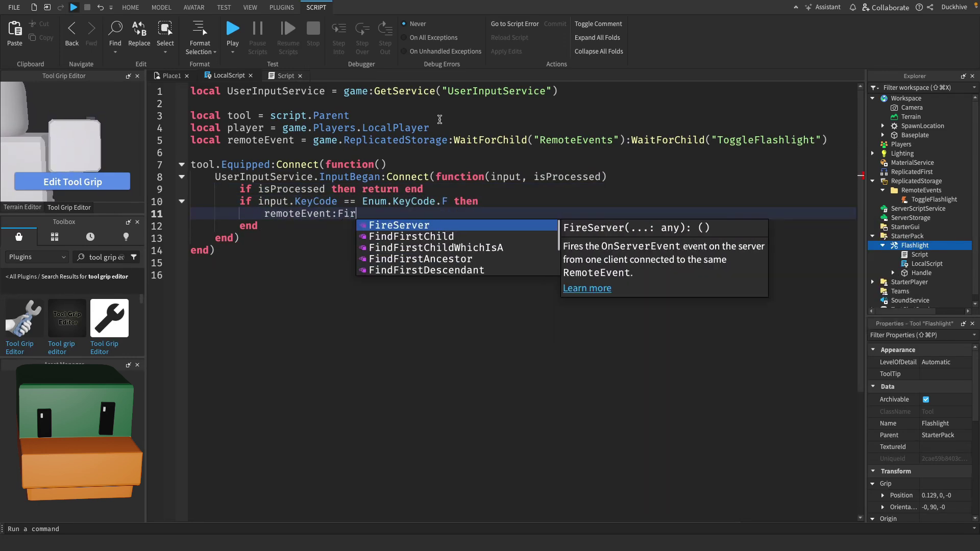
{"action": "type", "text": "eServer(tool)"}
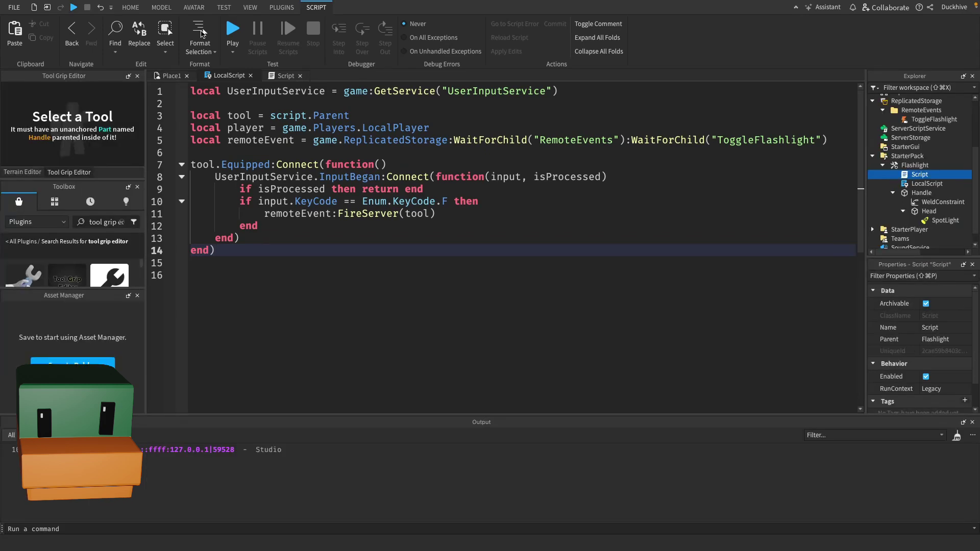
Playtest: equip the Flashlight, walk forward, switch the light on, then stop the test
{"action": "left_click", "coordinate": [232, 30]}
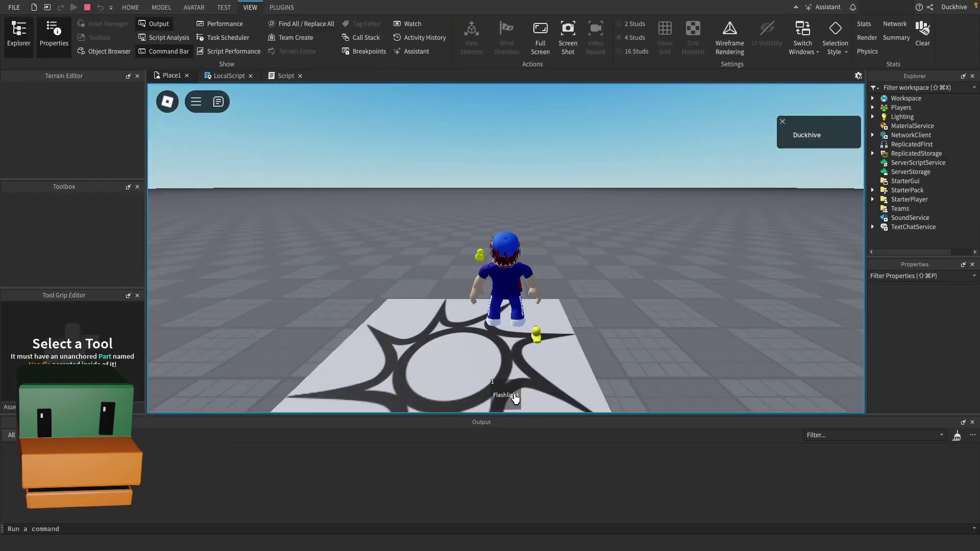
{"action": "left_click", "coordinate": [514, 396]}
{"action": "key", "text": "w"}
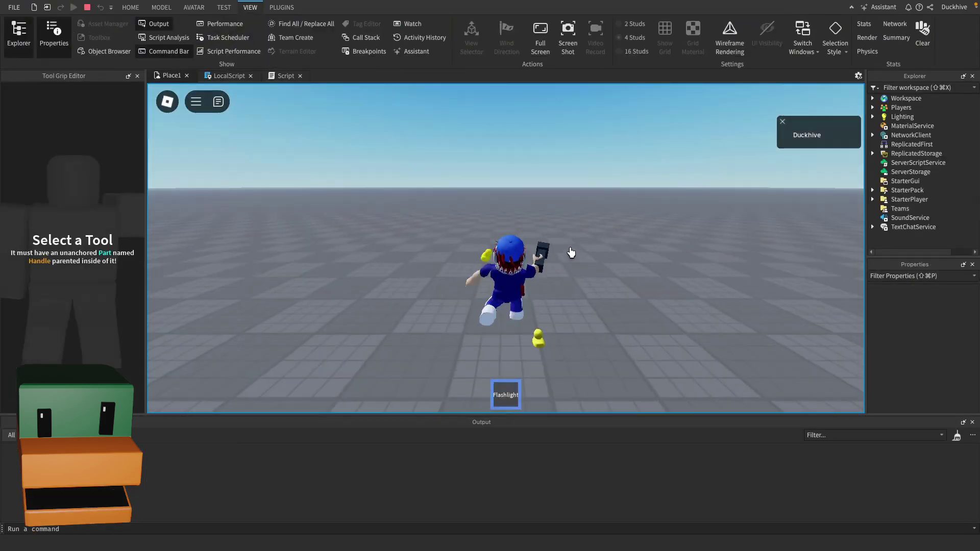
{"action": "left_click", "coordinate": [571, 252]}
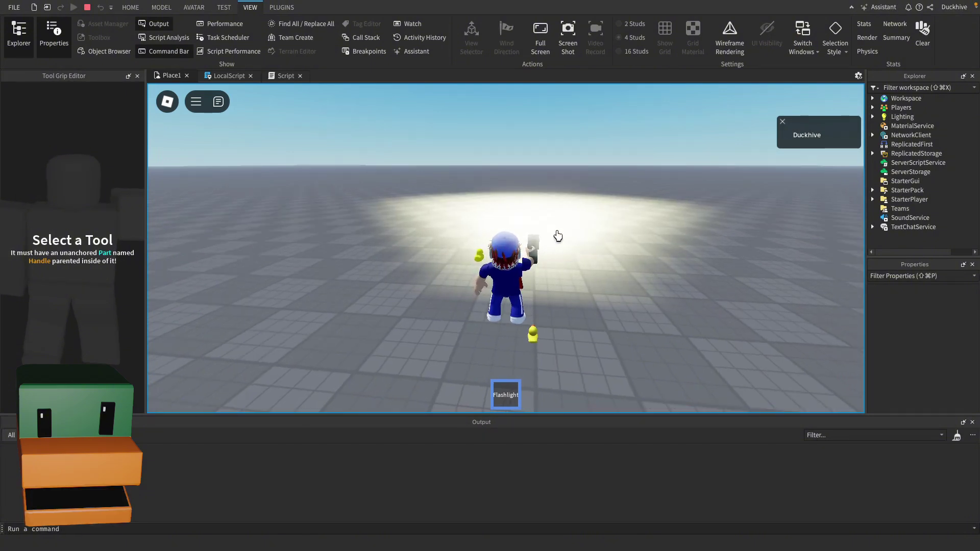
{"action": "left_click", "coordinate": [87, 7]}
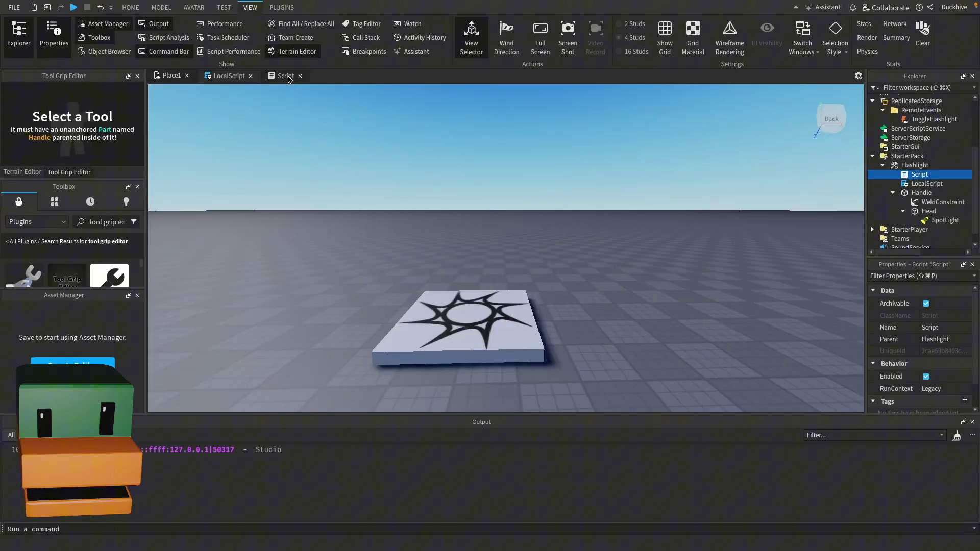
In the server Script, correct 'Spotlight' to 'SpotLight' in the FindFirstChildOfClass call
{"action": "left_click", "coordinate": [286, 75]}
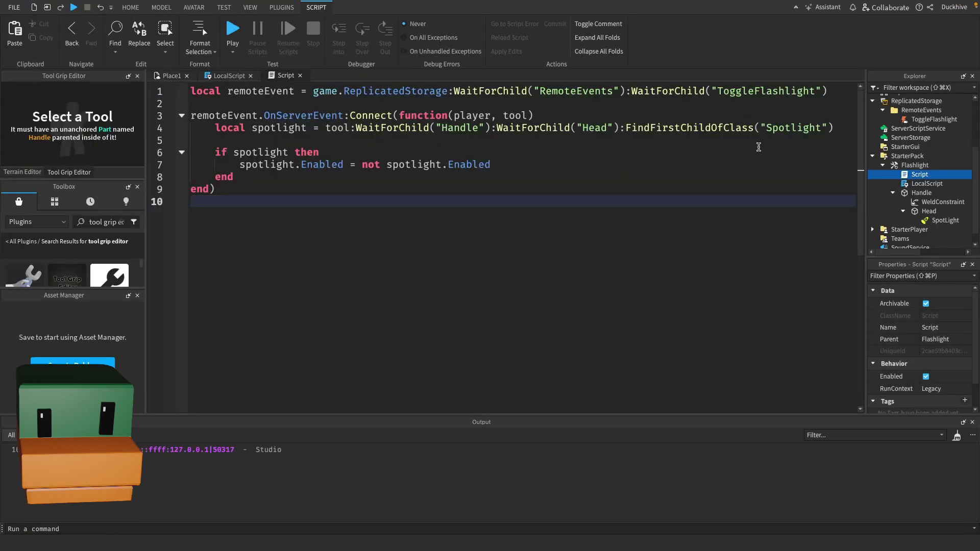
{"action": "left_click", "coordinate": [799, 128]}
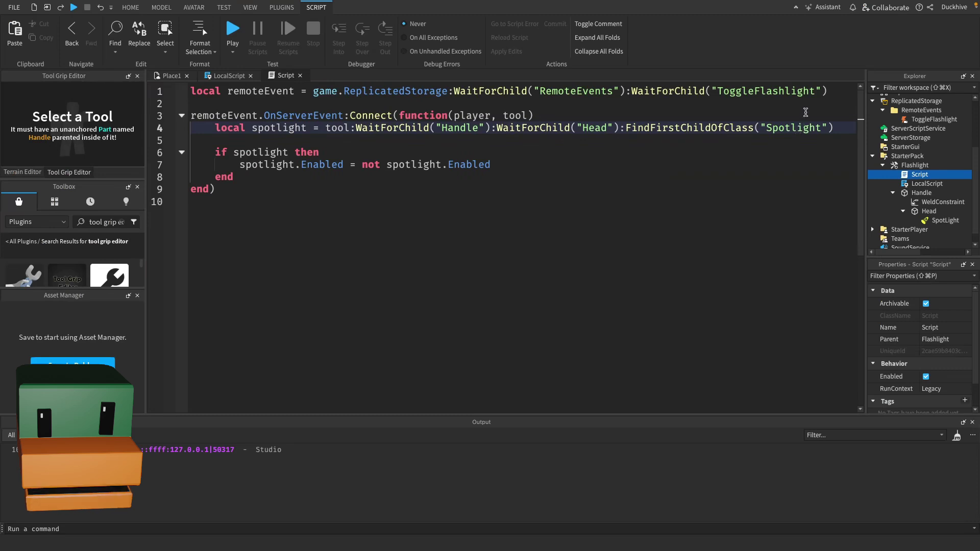
{"action": "key", "text": "BackSpace"}
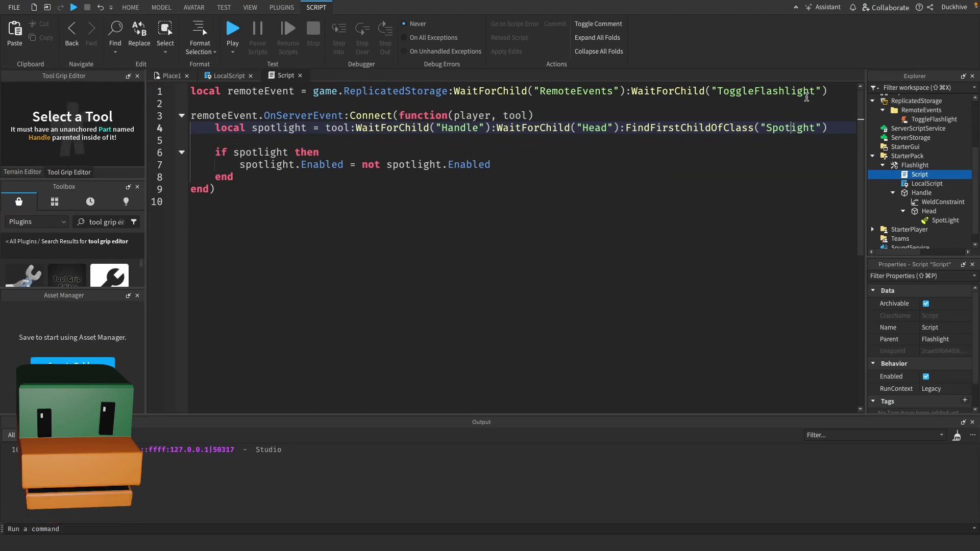
{"action": "type", "text": "L"}
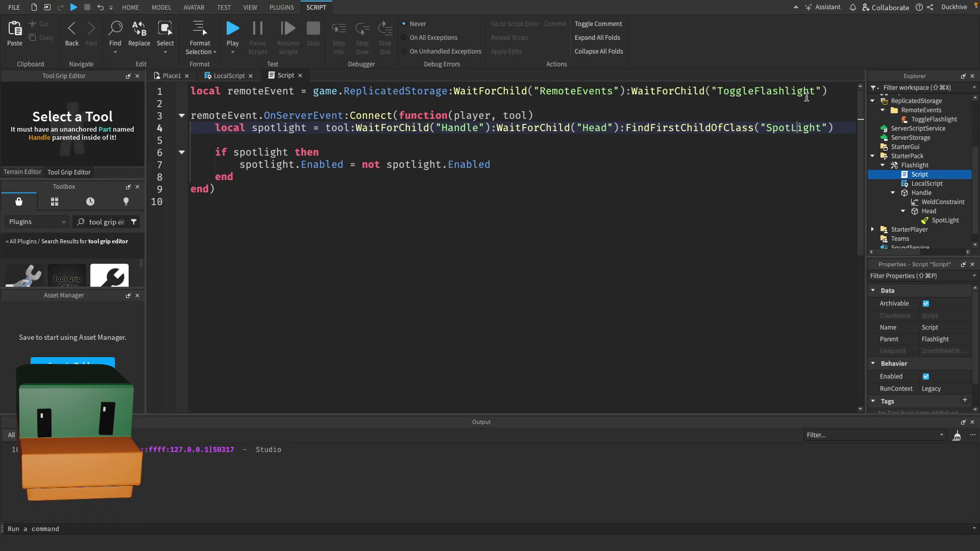
{"action": "left_click", "coordinate": [600, 154]}
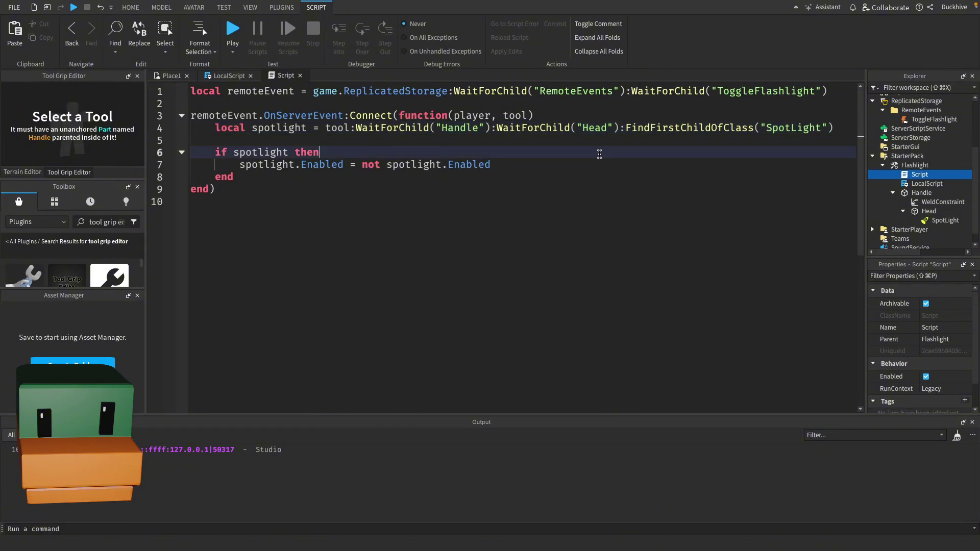
{"action": "left_click", "coordinate": [352, 177]}
{"action": "left_click", "coordinate": [304, 185]}
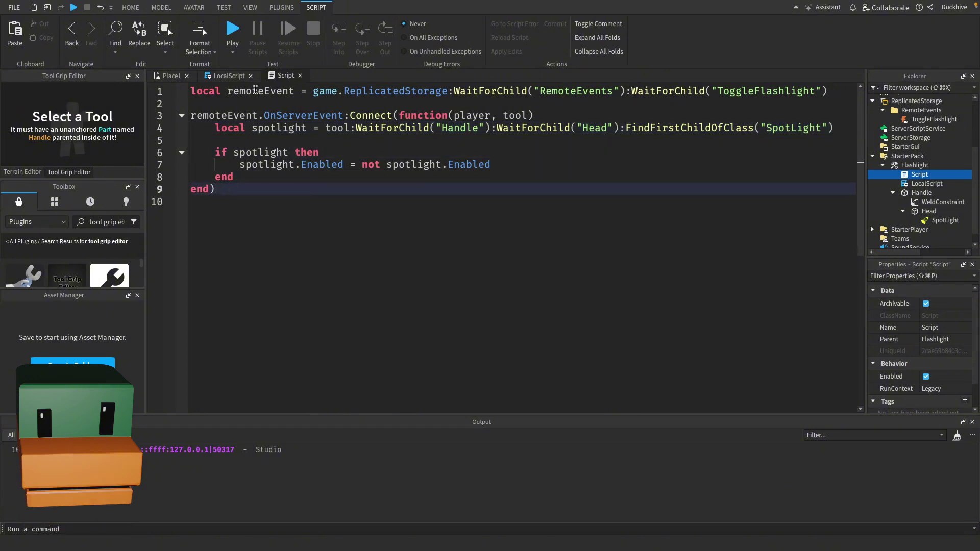
Playtest again, toggling the equipped Flashlight on and off several times while walking, then stop
{"action": "left_click", "coordinate": [233, 31]}
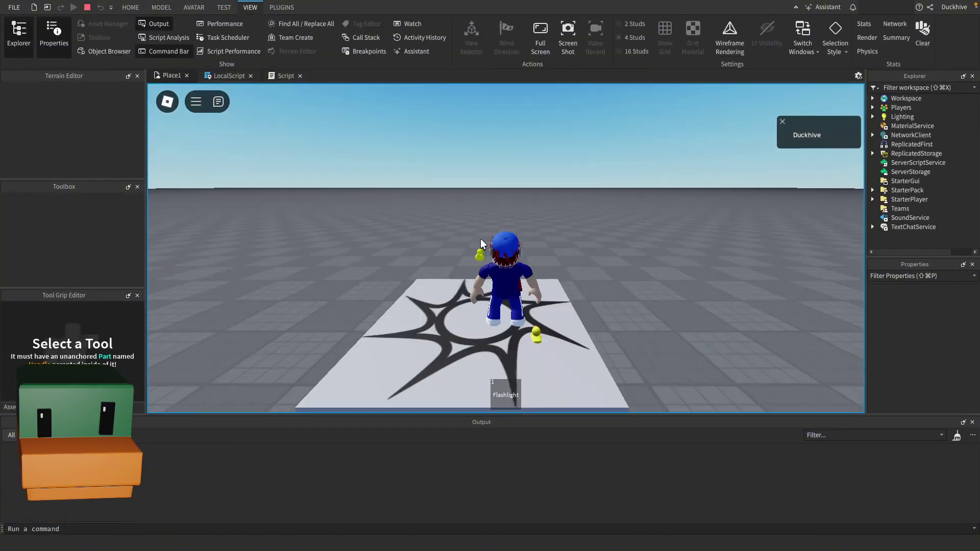
{"action": "left_click", "coordinate": [505, 395]}
{"action": "key", "text": "w"}
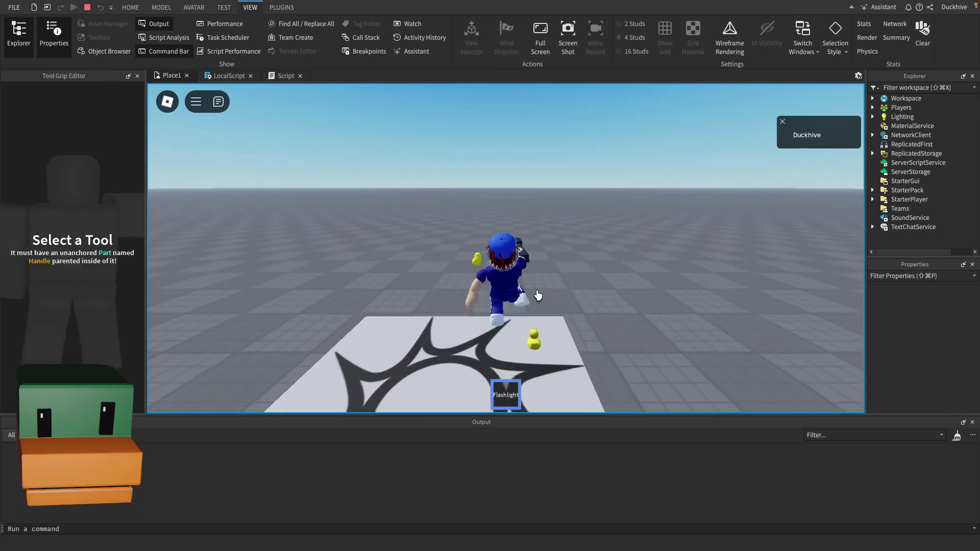
{"action": "left_click", "coordinate": [543, 292]}
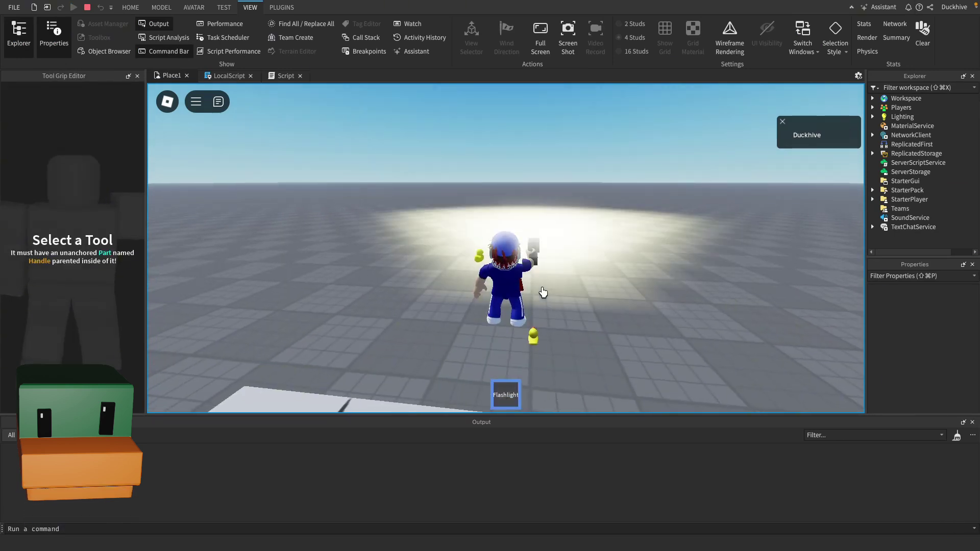
{"action": "left_click", "coordinate": [604, 307]}
{"action": "key", "text": "w"}
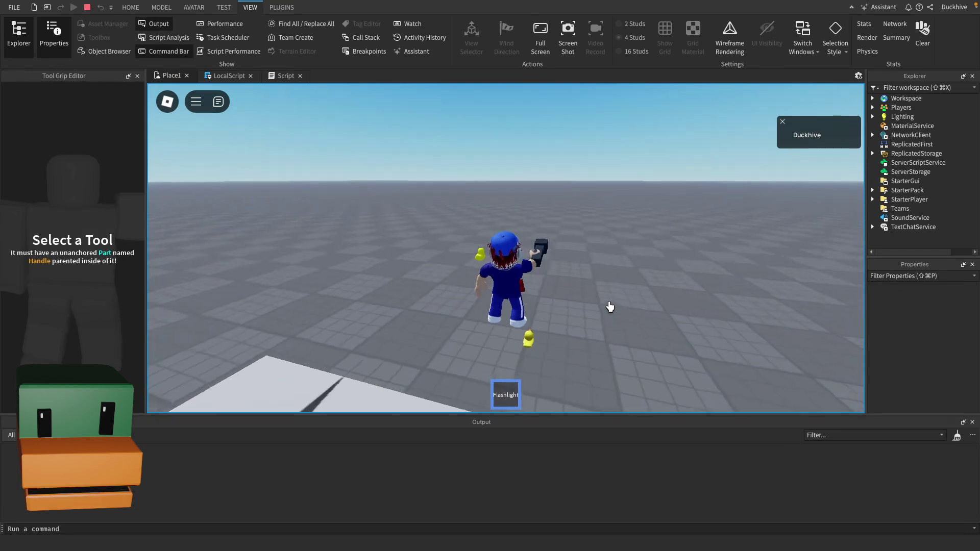
{"action": "left_click", "coordinate": [609, 306]}
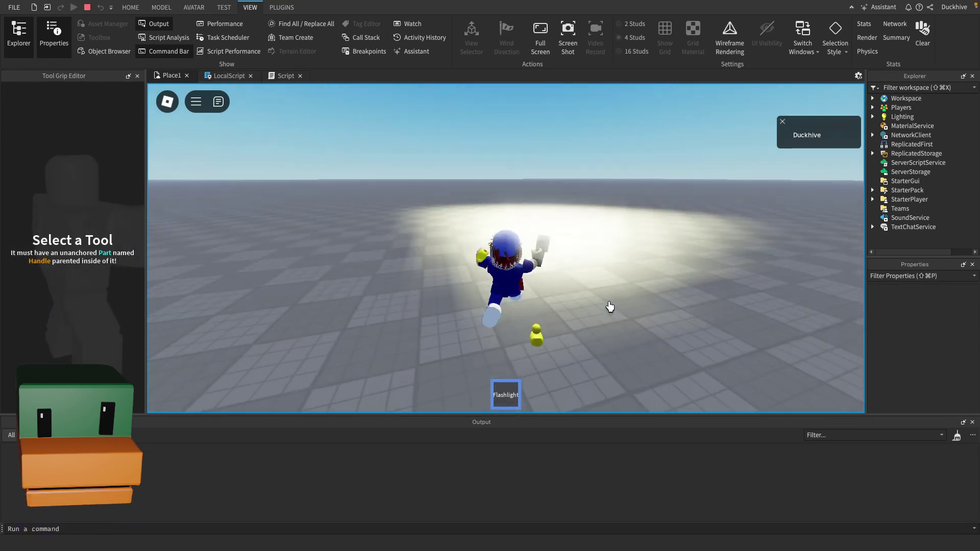
{"action": "left_click", "coordinate": [609, 306]}
{"action": "left_click", "coordinate": [609, 306]}
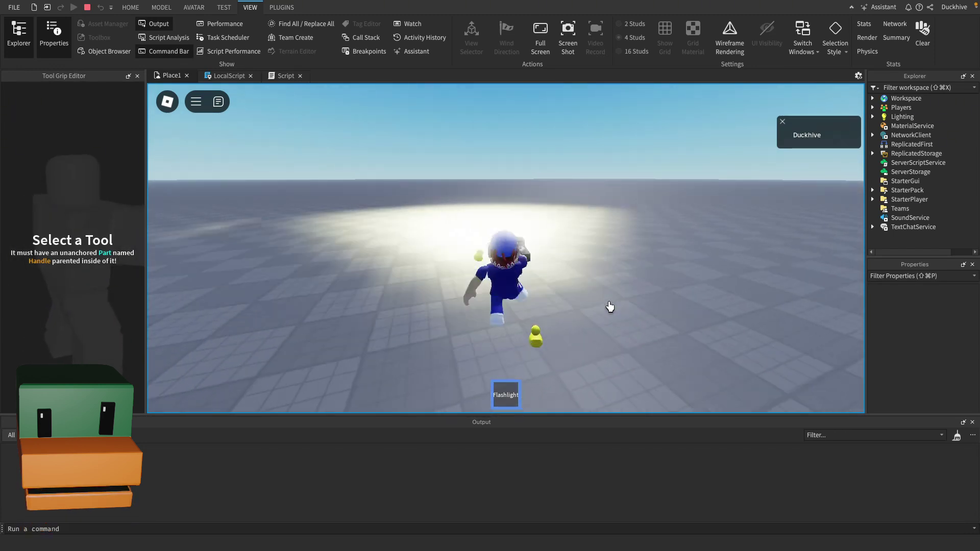
{"action": "left_click", "coordinate": [610, 306]}
{"action": "left_click", "coordinate": [610, 306]}
{"action": "left_click", "coordinate": [609, 306]}
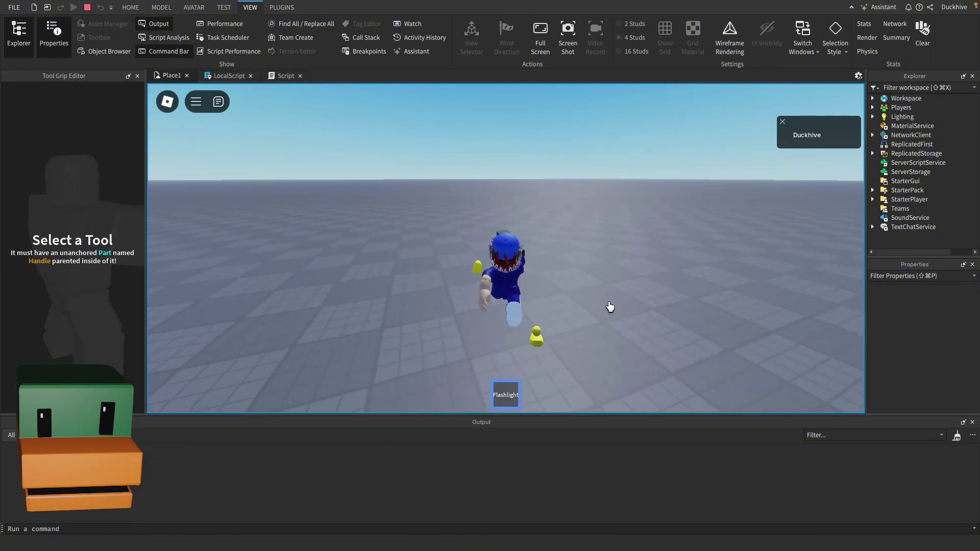
{"action": "left_click", "coordinate": [609, 306]}
{"action": "left_click", "coordinate": [87, 7]}
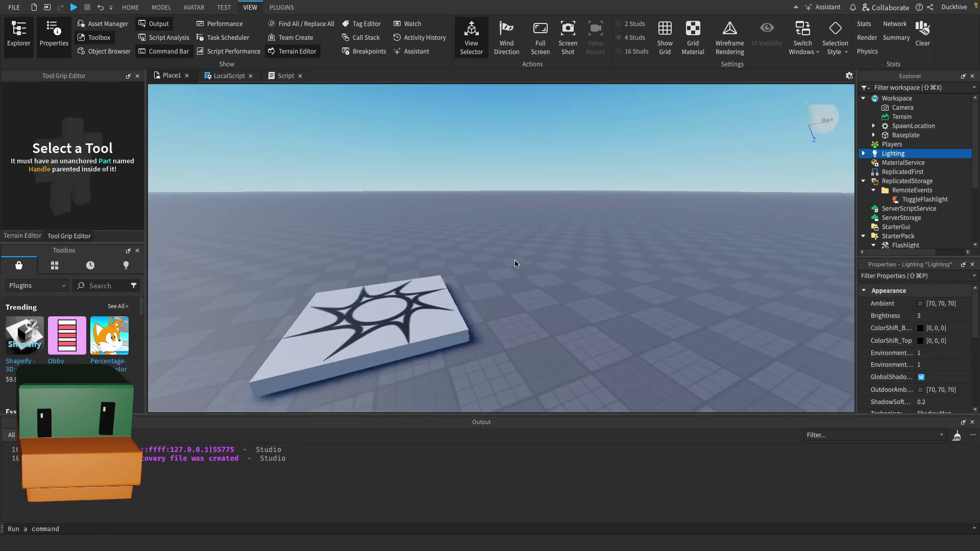
In Lighting's properties, set Ambient and OutdoorAmbient to black (0)
{"action": "left_click", "coordinate": [884, 169]}
{"action": "left_click", "coordinate": [892, 164]}
{"action": "left_click", "coordinate": [891, 154]}
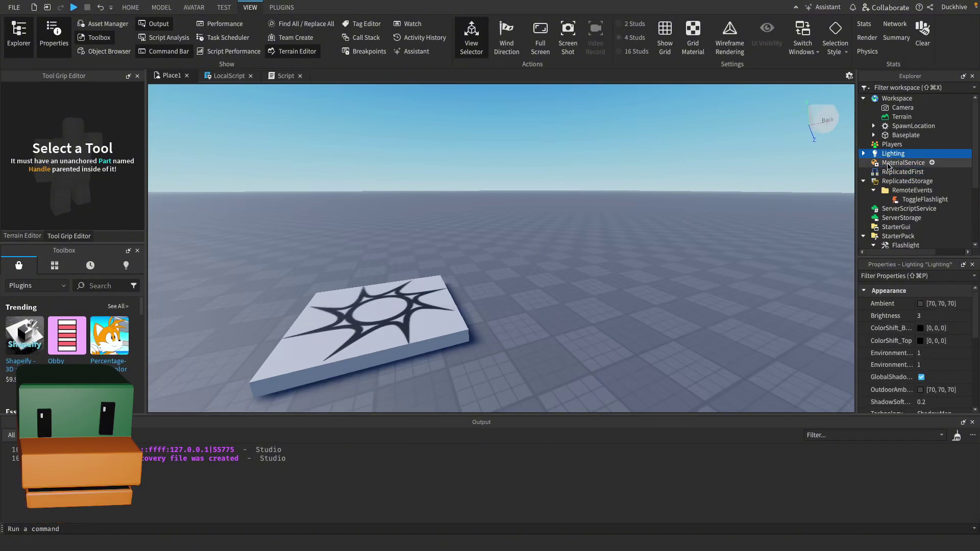
{"action": "left_click", "coordinate": [938, 304]}
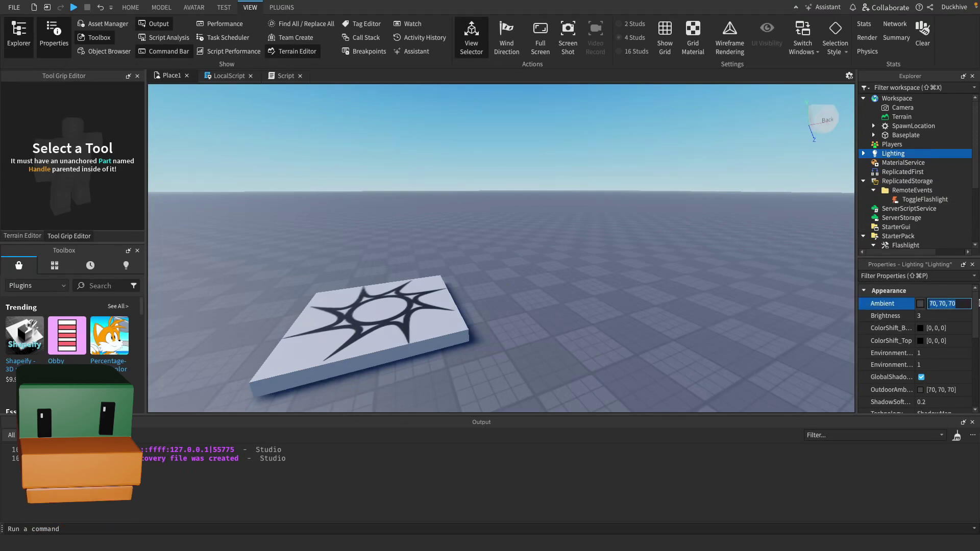
{"action": "type", "text": "0,"}
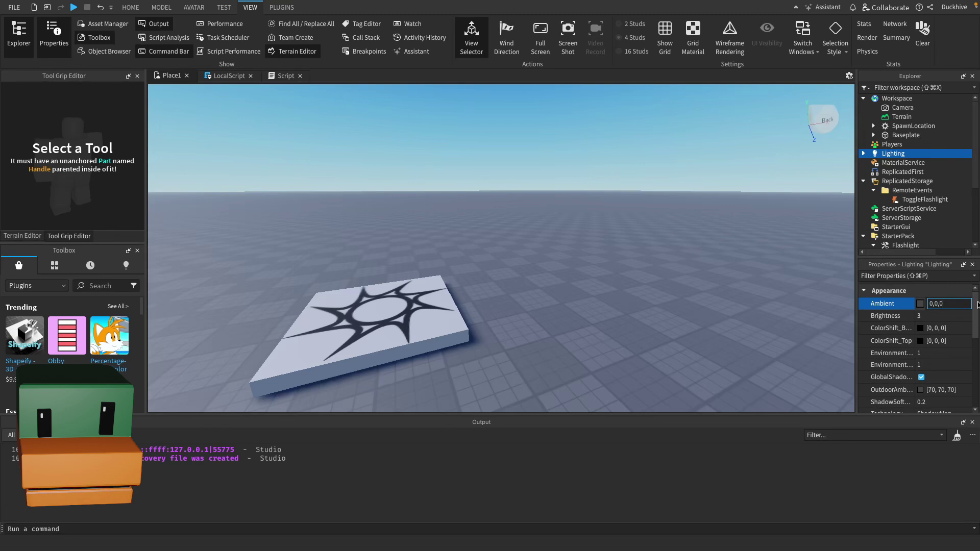
{"action": "key", "text": "Return"}
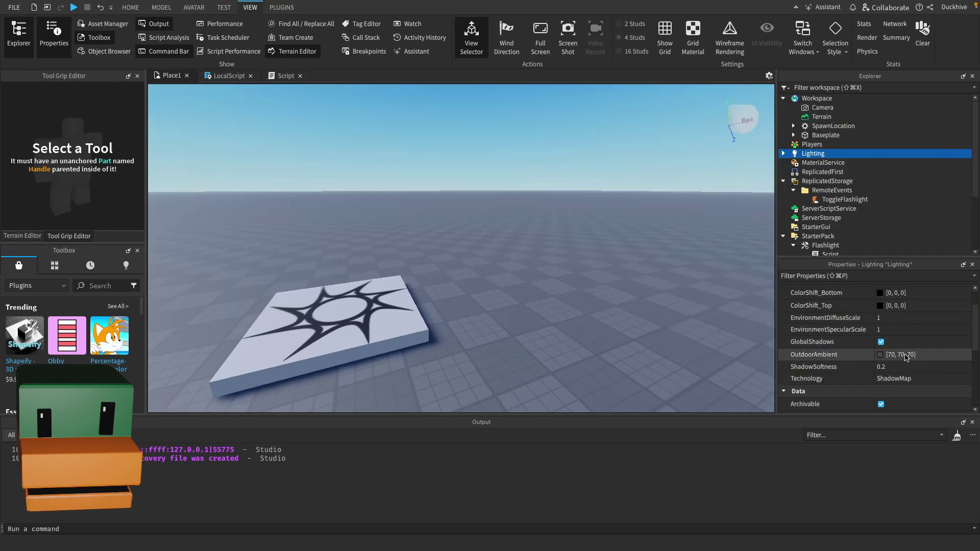
{"action": "left_click", "coordinate": [911, 354]}
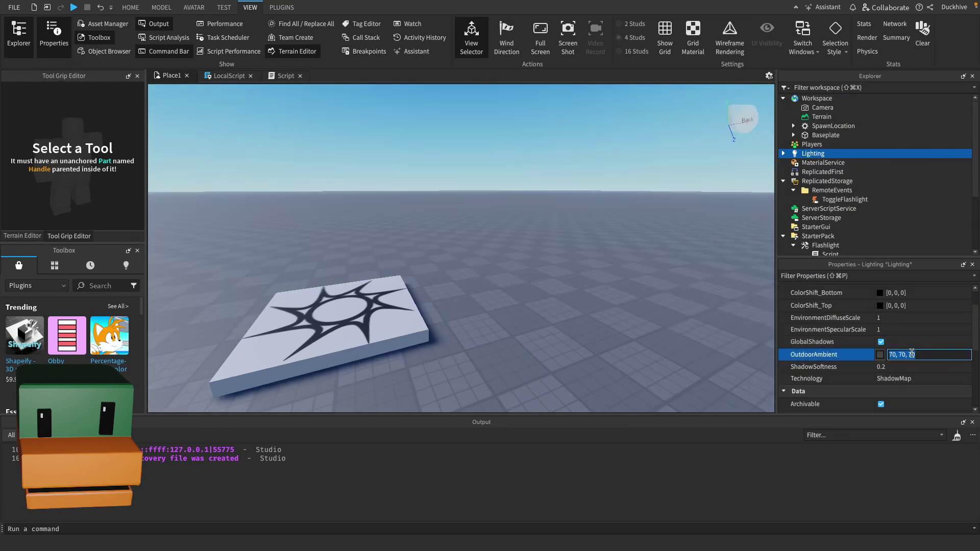
{"action": "type", "text": "0"}
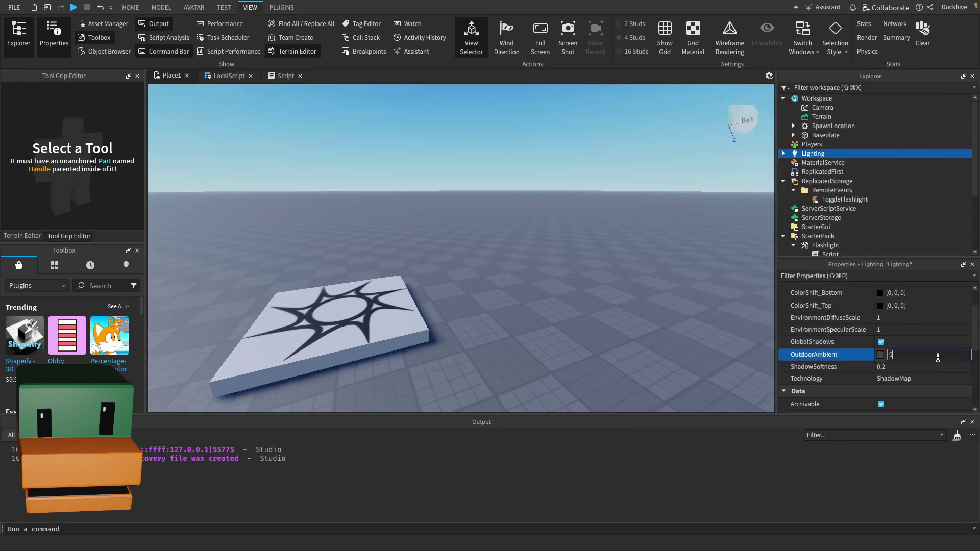
Set the Lighting Brightness to 0
{"action": "scroll", "coordinate": [913, 337], "scroll_direction": "up", "scroll_amount": 1}
{"action": "left_click", "coordinate": [897, 316]}
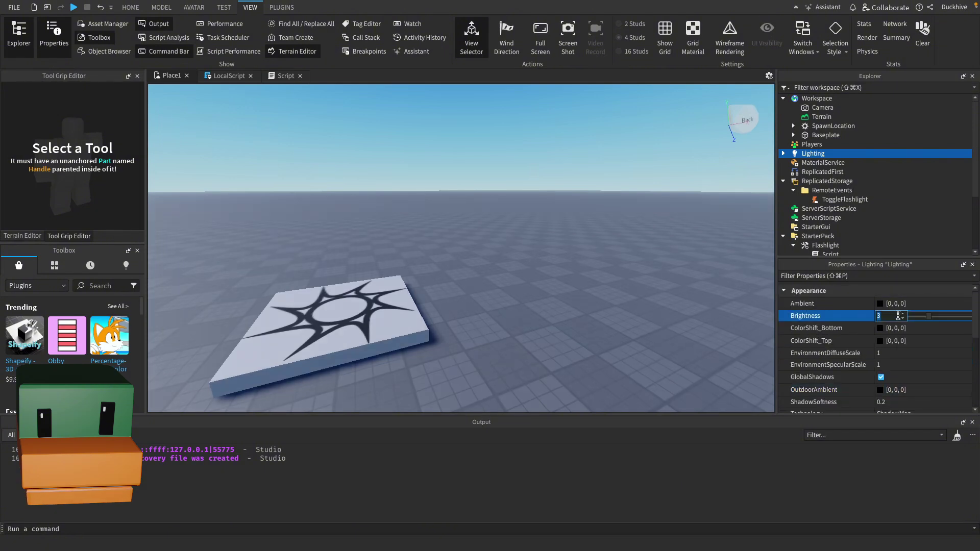
{"action": "type", "text": "0"}
{"action": "key", "text": "Return"}
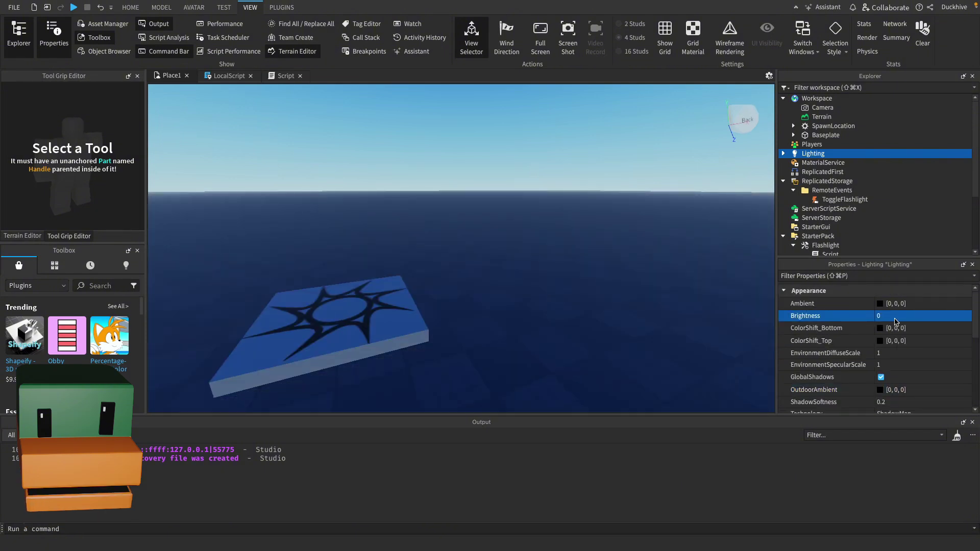
Set TimeOfDay to 00:00 for midnight
{"action": "scroll", "coordinate": [897, 357], "scroll_direction": "down", "scroll_amount": 3}
{"action": "left_click", "coordinate": [897, 368]}
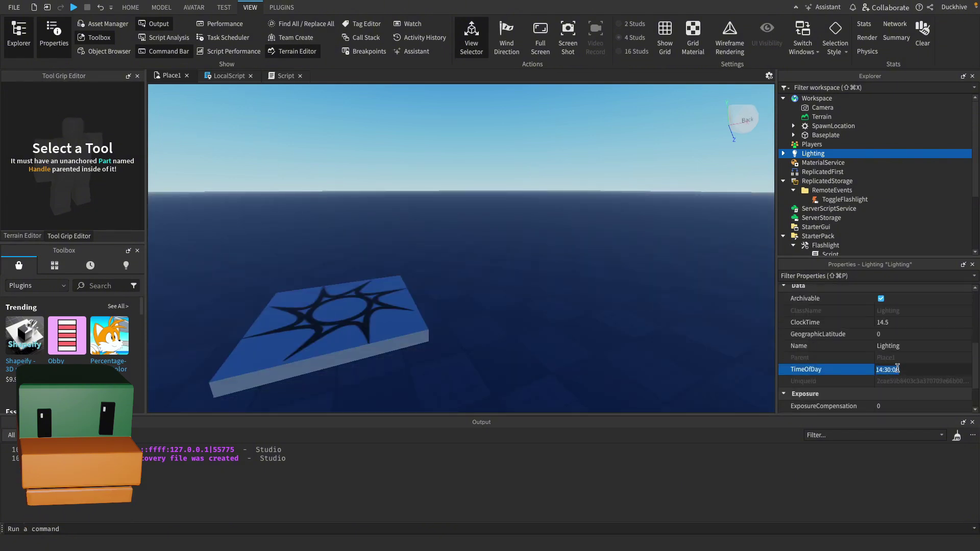
{"action": "left_click", "coordinate": [965, 383]}
{"action": "left_click", "coordinate": [888, 370]}
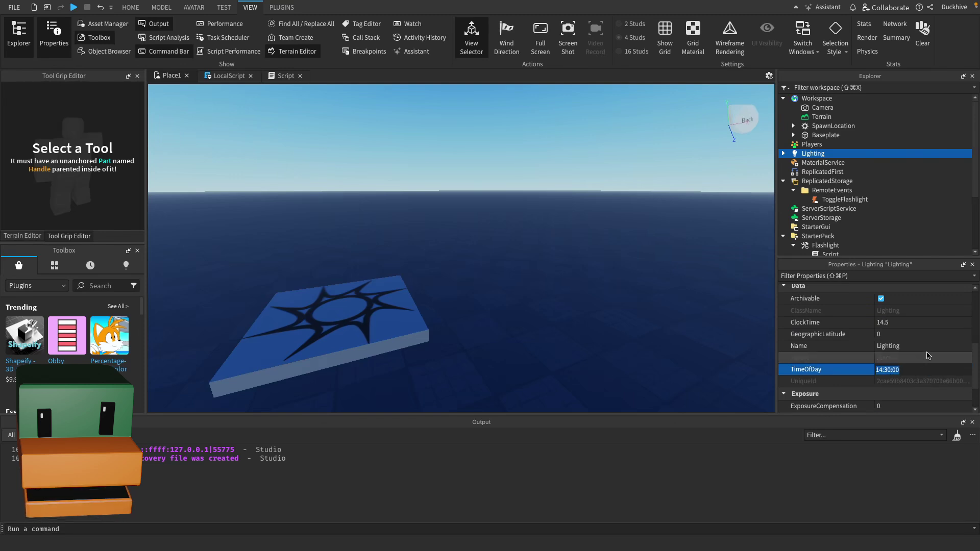
{"action": "type", "text": "00"}
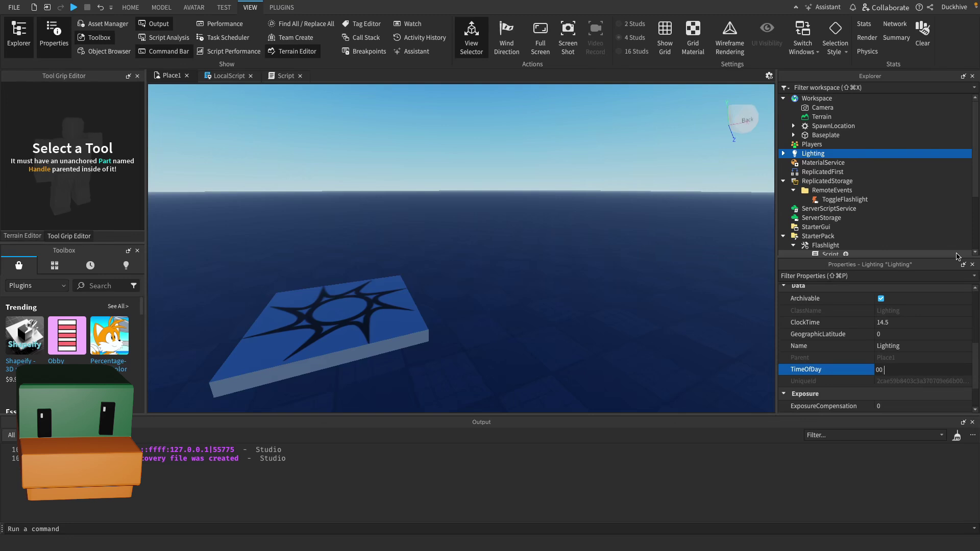
{"action": "type", "text": ":00"}
{"action": "key", "text": "Return"}
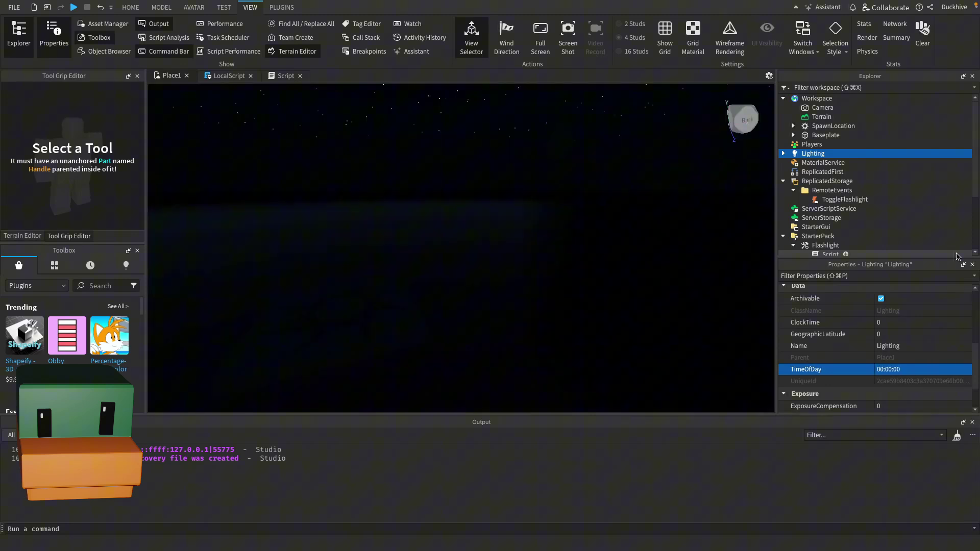
Delete the existing starry Sky from under Lighting
{"action": "left_click", "coordinate": [783, 154]}
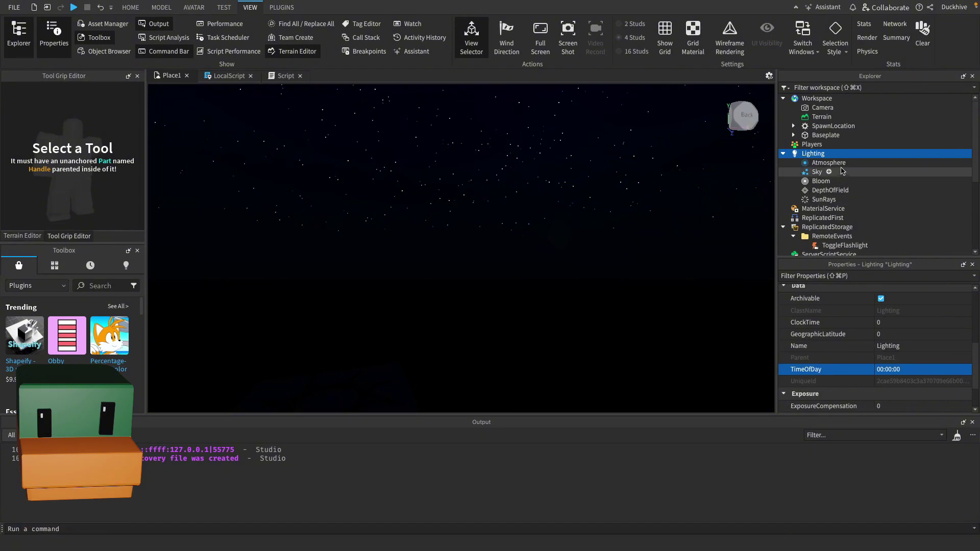
{"action": "left_click", "coordinate": [820, 173]}
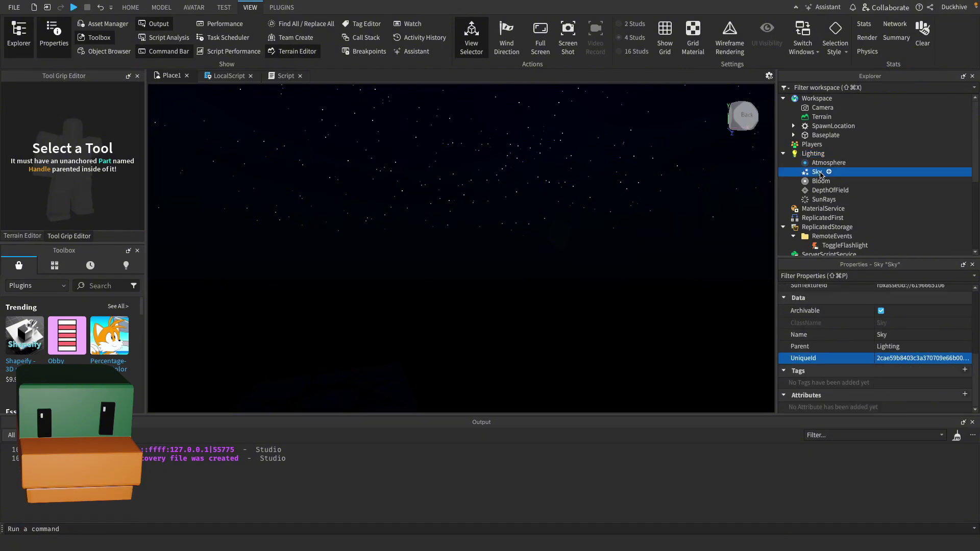
{"action": "right_click", "coordinate": [817, 175]}
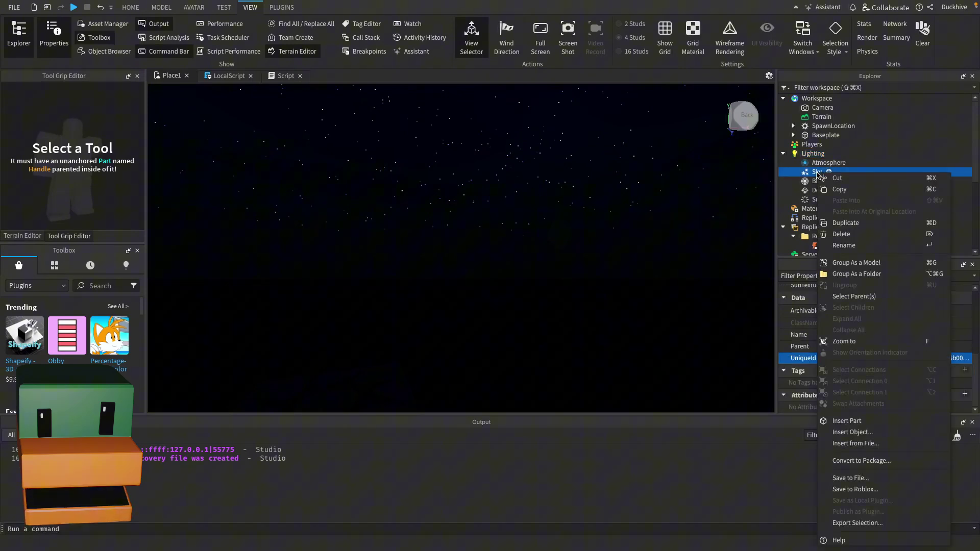
{"action": "left_click", "coordinate": [832, 228]}
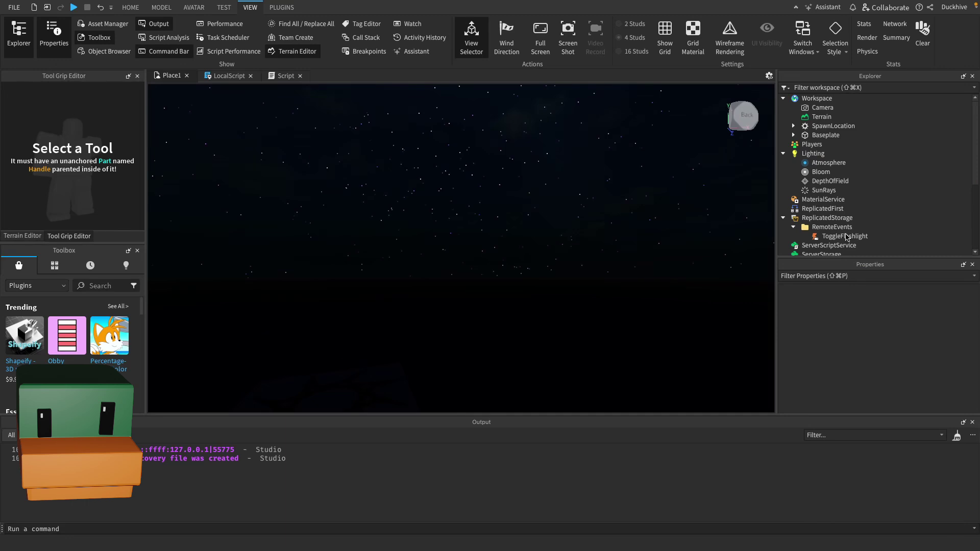
{"action": "left_click", "coordinate": [811, 155]}
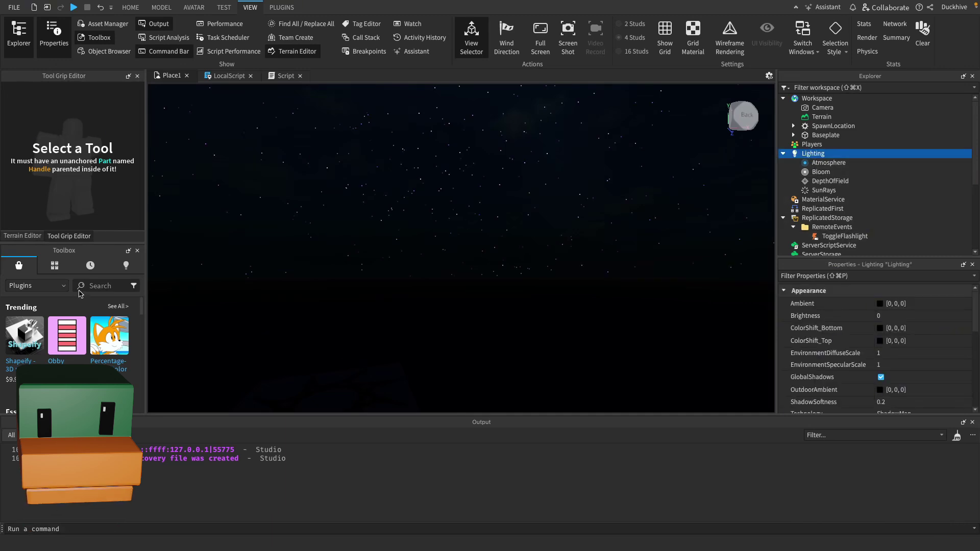
Search the Toolbox Models for 'black skybox' and insert the Solid Black Skybox
{"action": "left_click", "coordinate": [99, 286]}
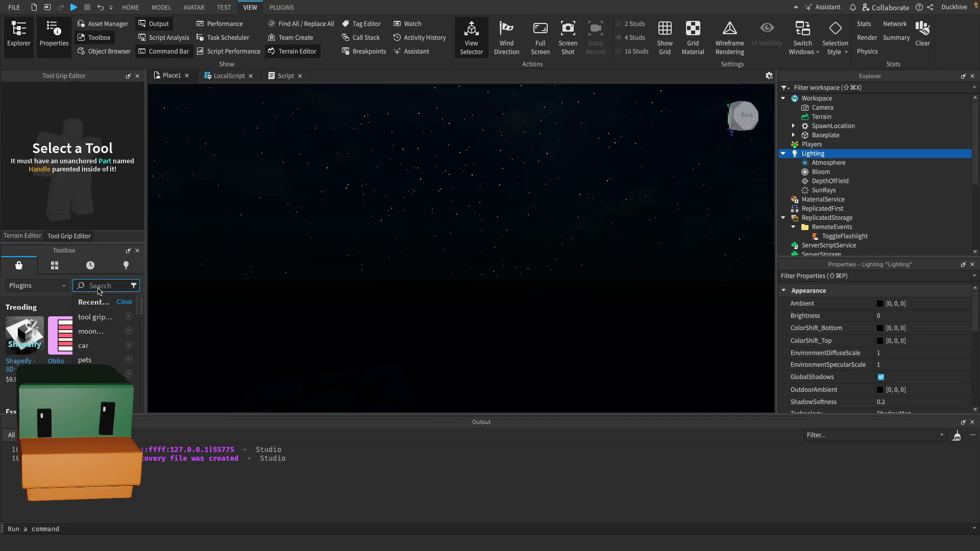
{"action": "left_click", "coordinate": [36, 286]}
{"action": "left_click", "coordinate": [37, 286]}
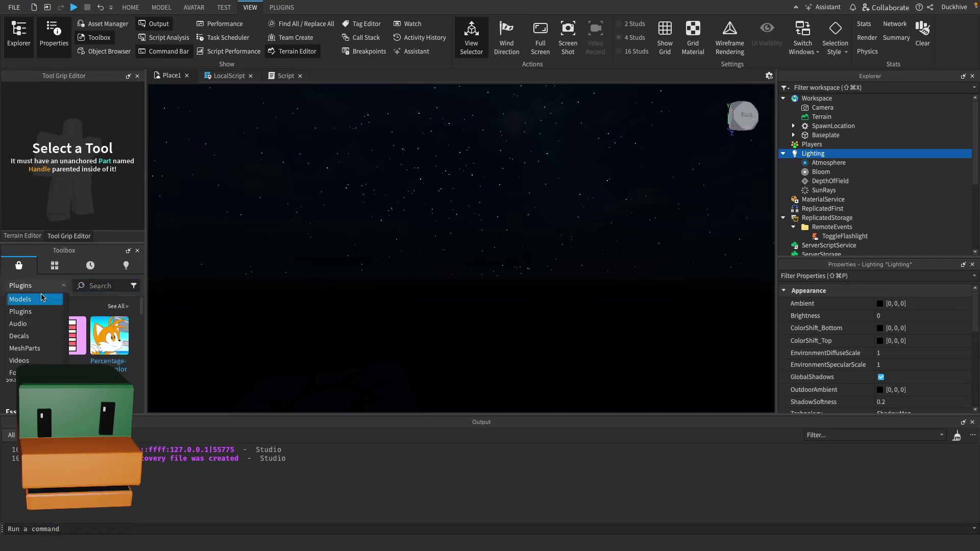
{"action": "left_click", "coordinate": [42, 298]}
{"action": "left_click", "coordinate": [101, 286]}
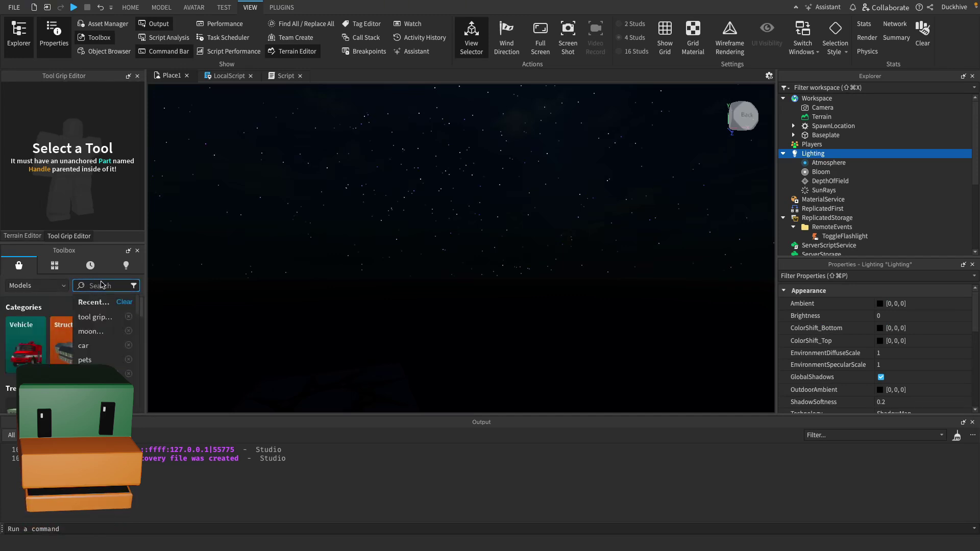
{"action": "type", "text": "black sky"}
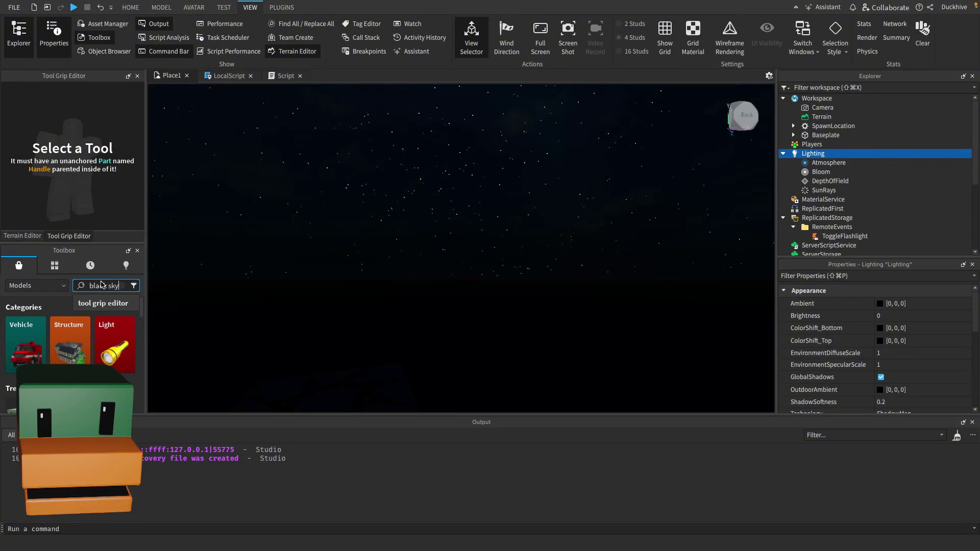
{"action": "type", "text": "box"}
{"action": "key", "text": "Return"}
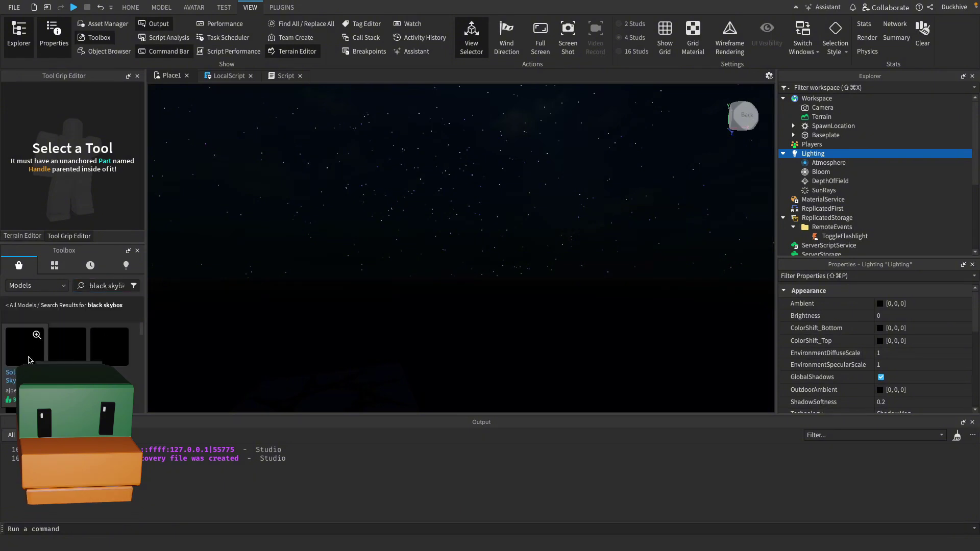
{"action": "left_click", "coordinate": [28, 360]}
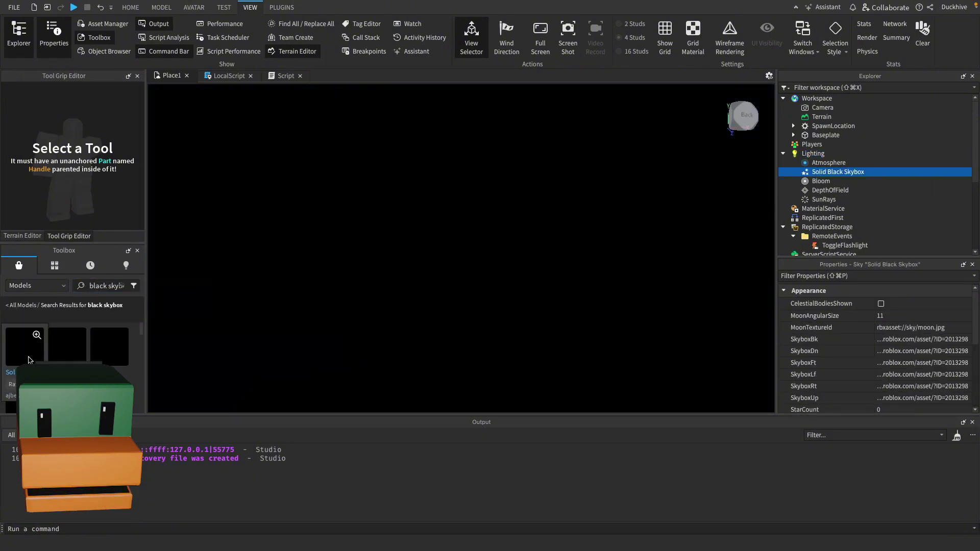
{"action": "left_click", "coordinate": [422, 265]}
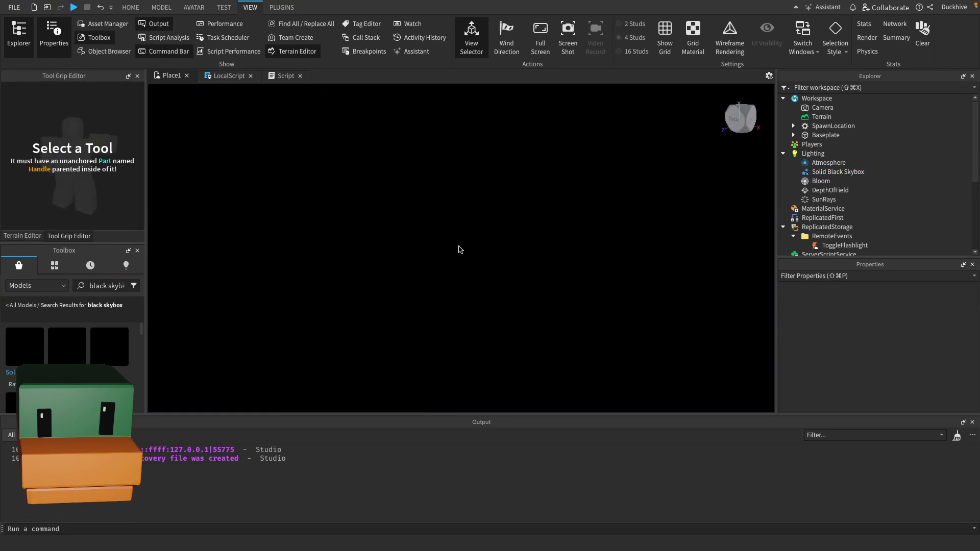
Start a play test, equip the Flashlight, switch it on, and run forward and left
{"action": "left_click", "coordinate": [74, 8]}
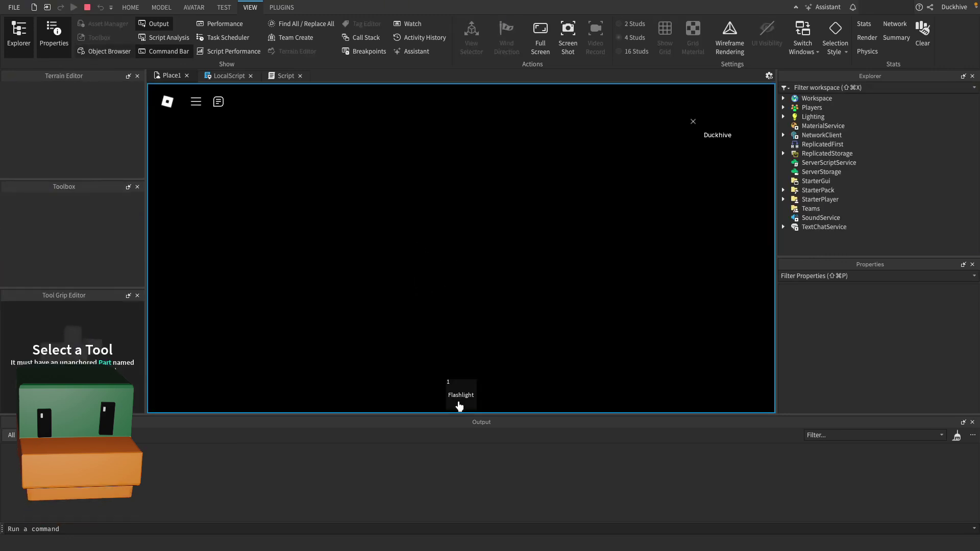
{"action": "left_click", "coordinate": [461, 395]}
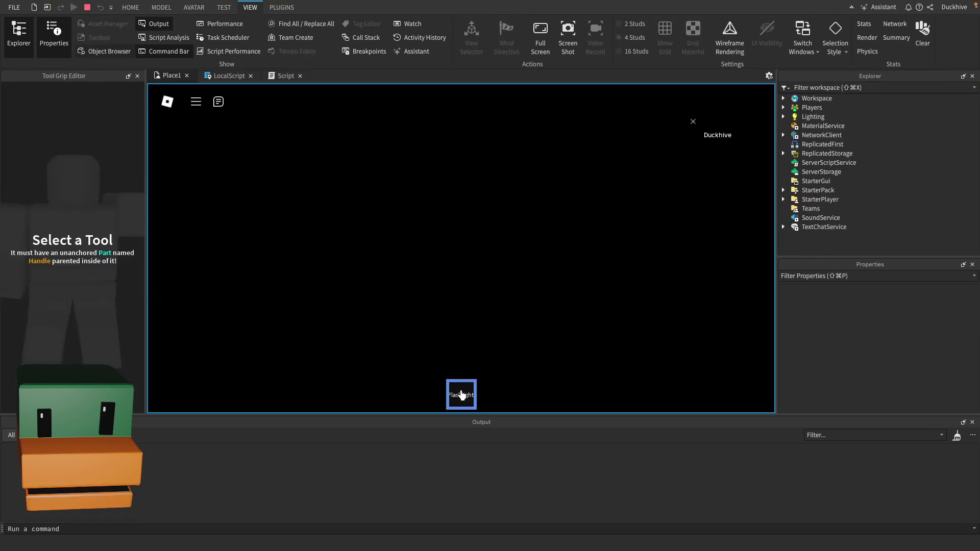
{"action": "left_click", "coordinate": [466, 313]}
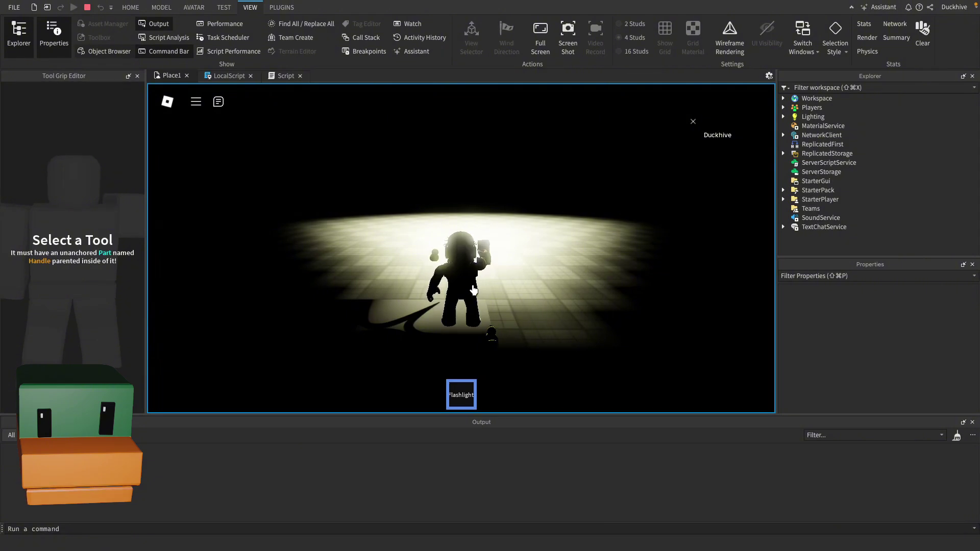
{"action": "key", "text": "w"}
{"action": "key", "text": "a"}
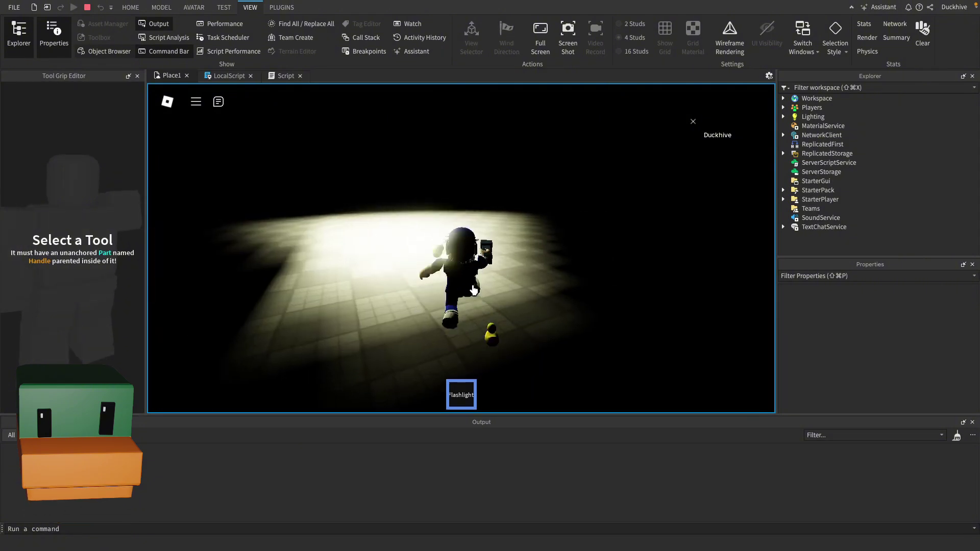
{"action": "key", "text": "a"}
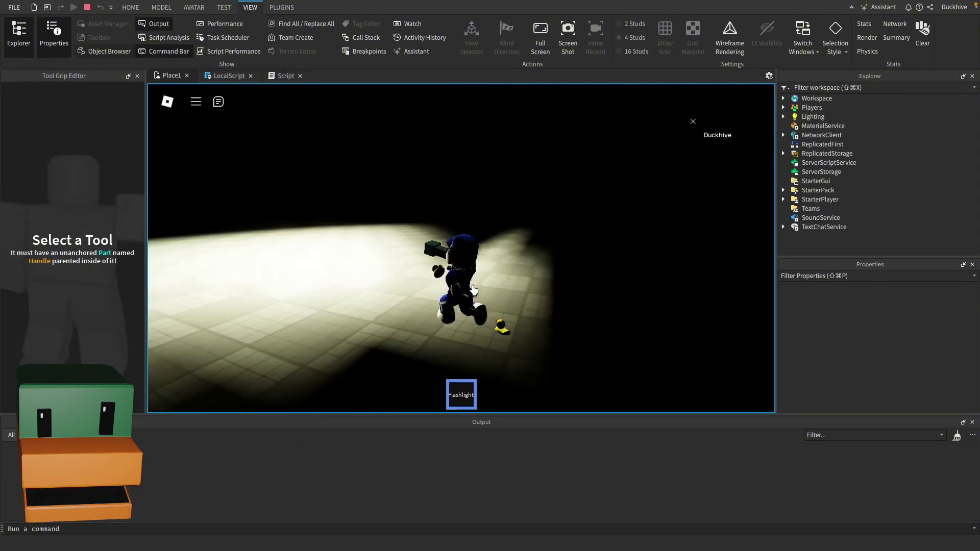
{"action": "key", "text": "w"}
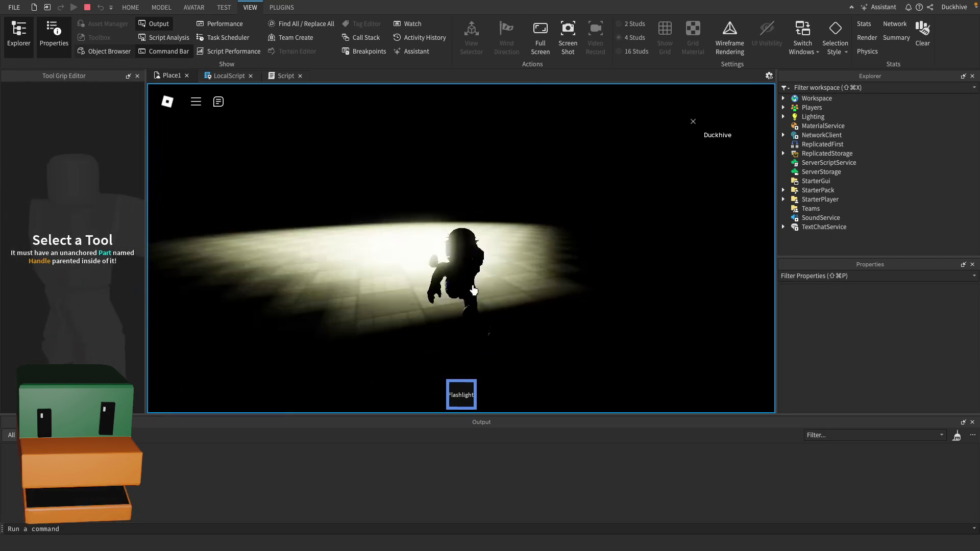
{"action": "key", "text": "w"}
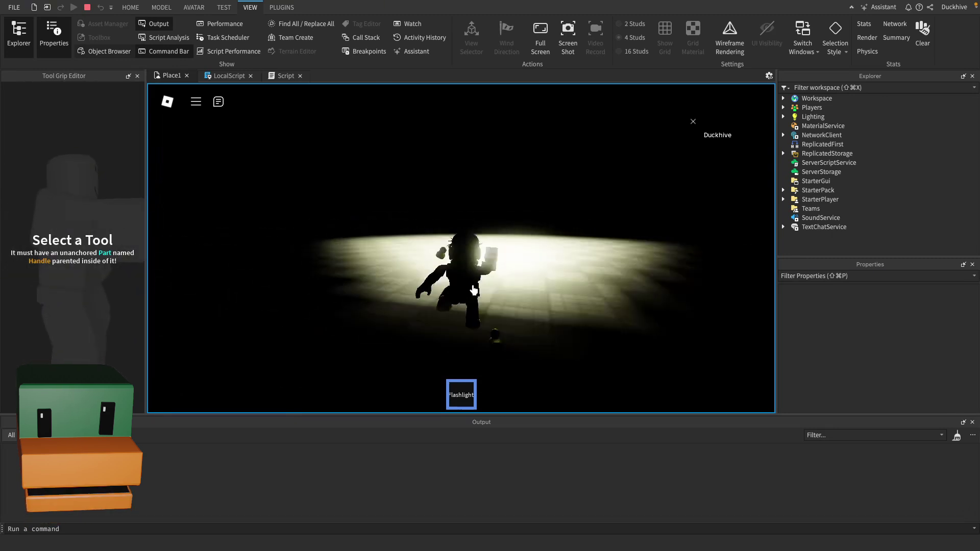
Switch the flashlight off and back on while the character keeps running
{"action": "left_click", "coordinate": [474, 289]}
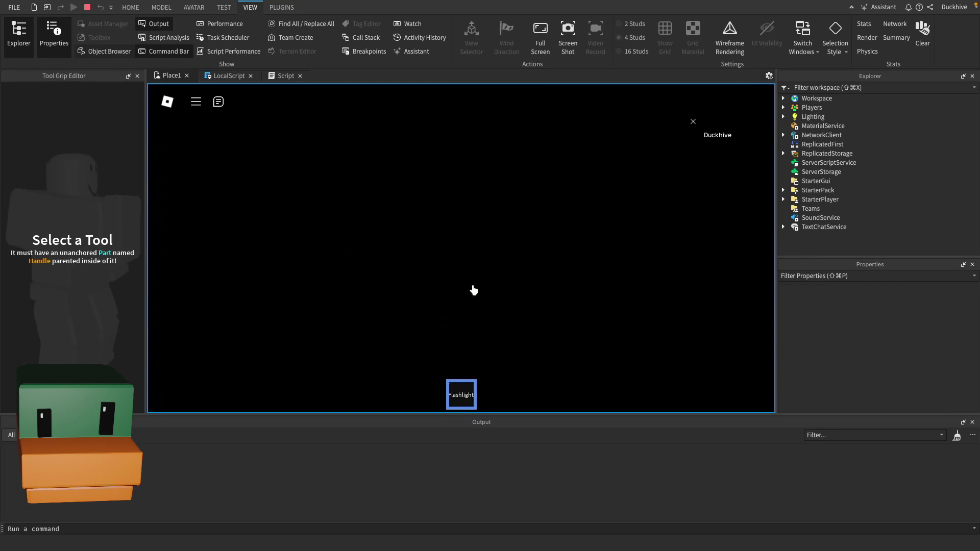
{"action": "left_click", "coordinate": [473, 290]}
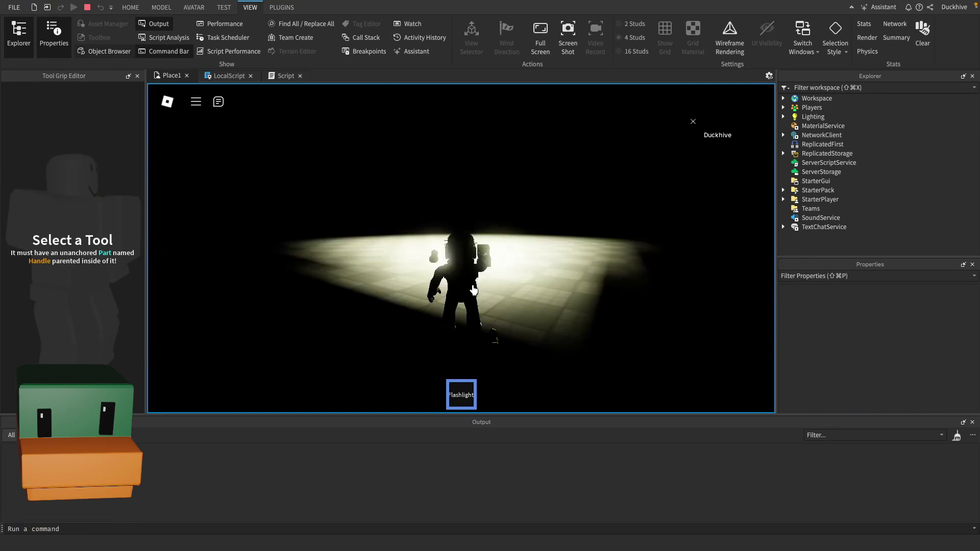
{"action": "key", "text": "w"}
{"action": "right_click_drag", "start_coordinate": [473, 290], "coordinate": [474, 289]}
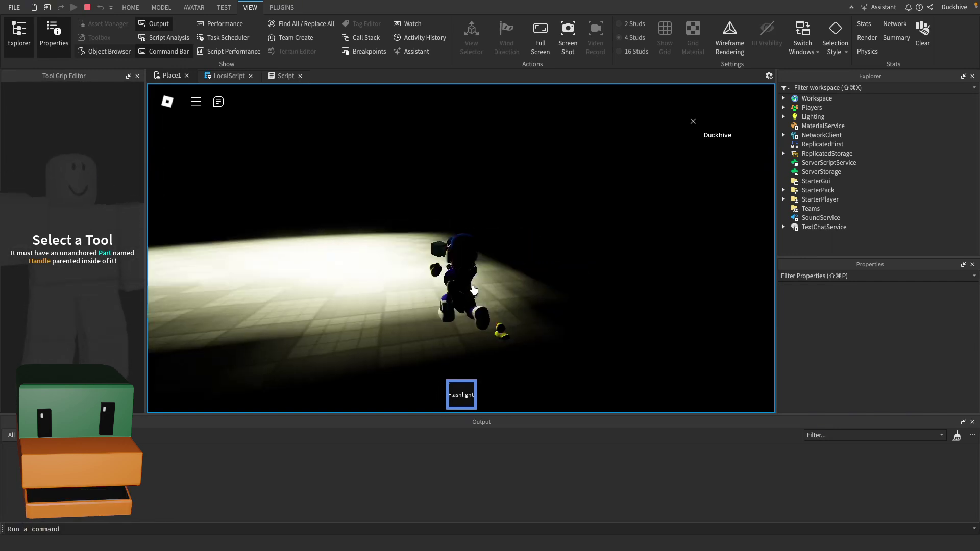
Run around with WASD, sweeping the beam across the pitch-black scene
{"action": "key", "text": "w"}
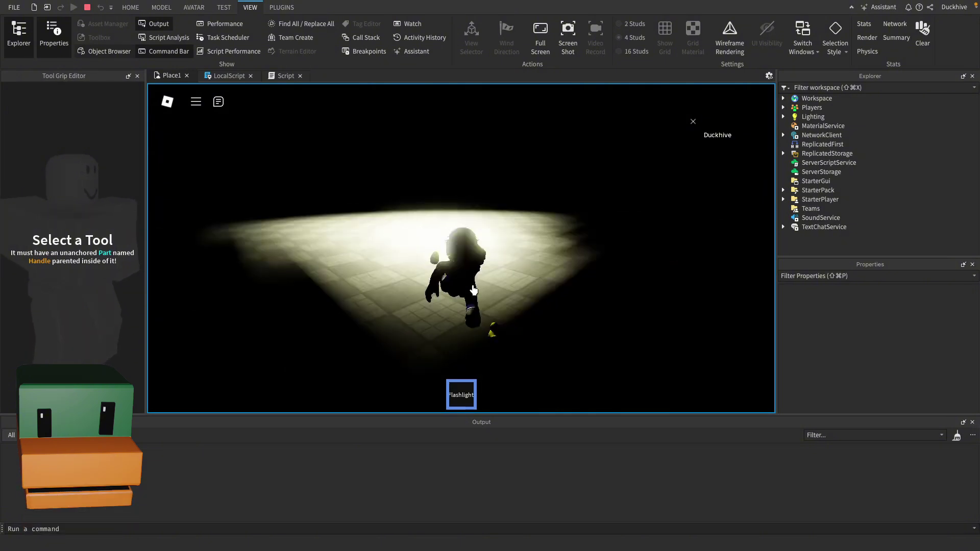
{"action": "key", "text": "a"}
{"action": "key", "text": "w"}
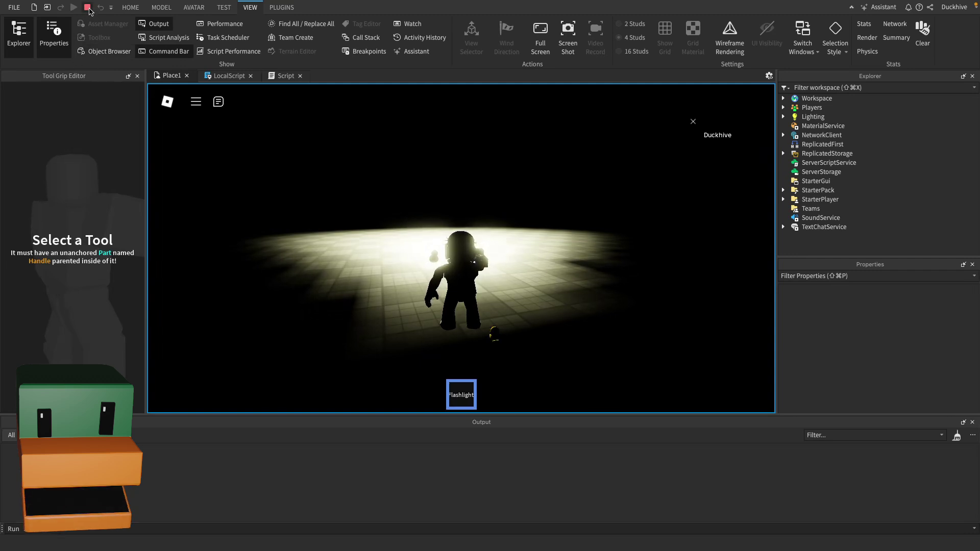
{"action": "key", "text": "w"}
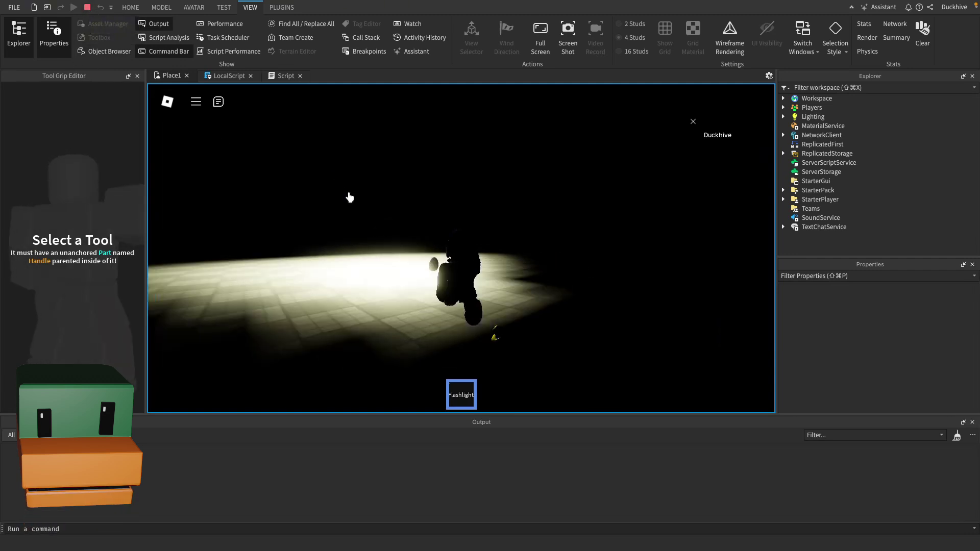
{"action": "key", "text": "d"}
{"action": "key", "text": "w"}
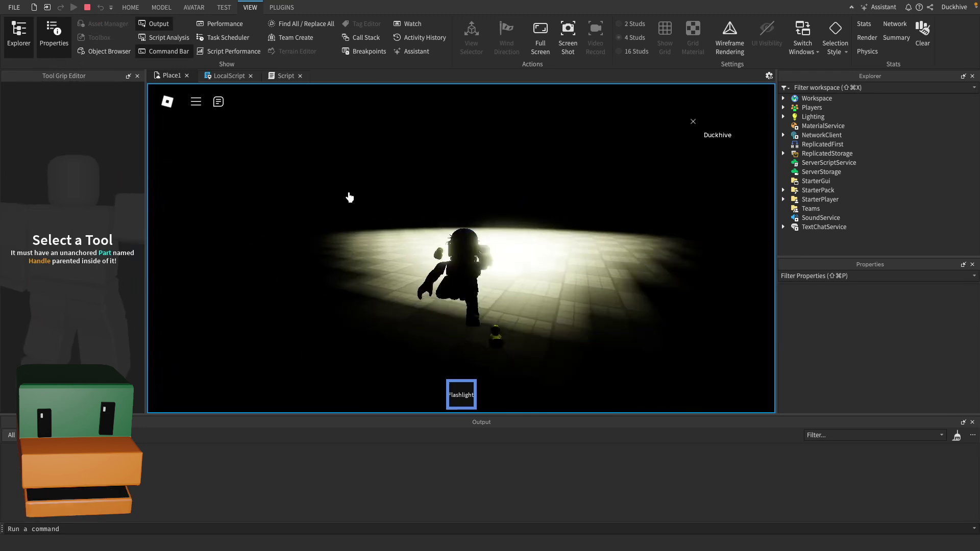
{"action": "key", "text": "w"}
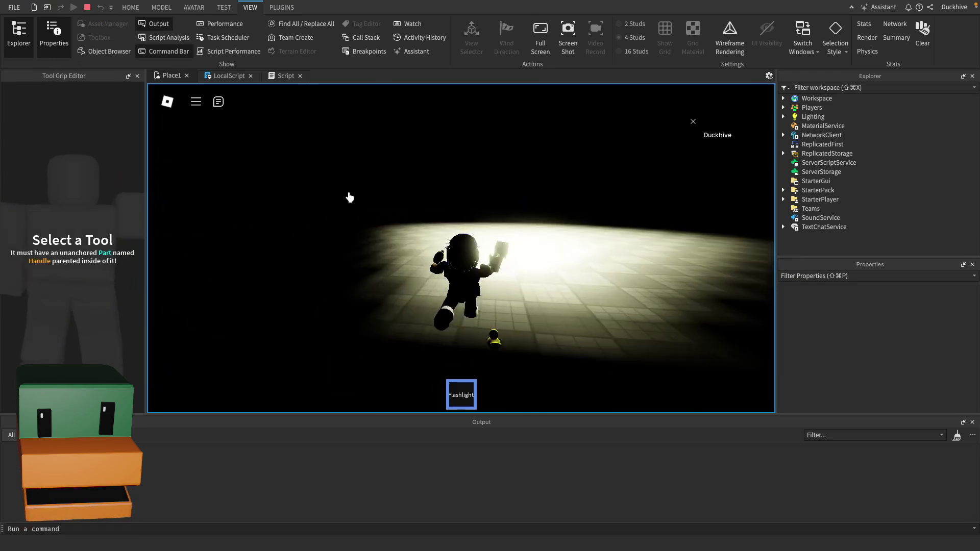
{"action": "key", "text": "w"}
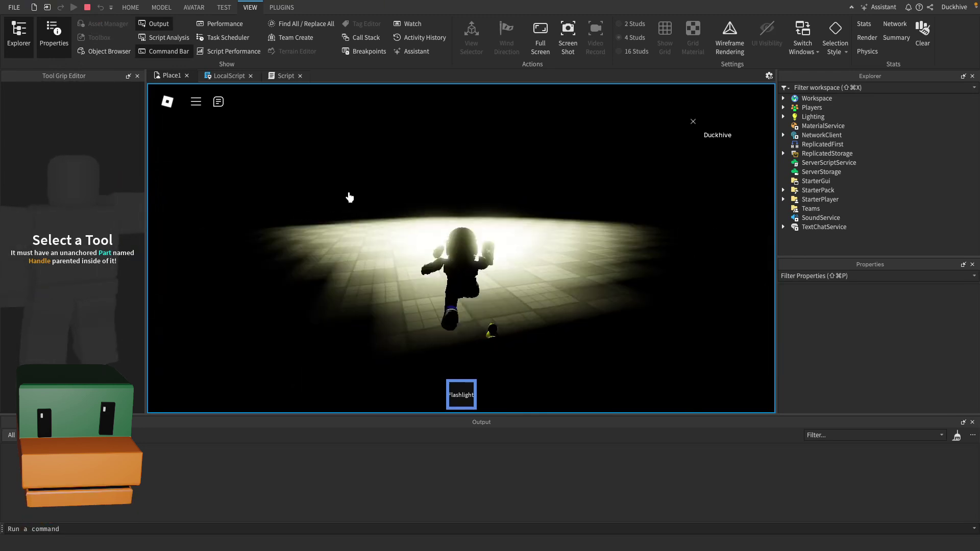
{"action": "key", "text": "a"}
{"action": "key", "text": "w"}
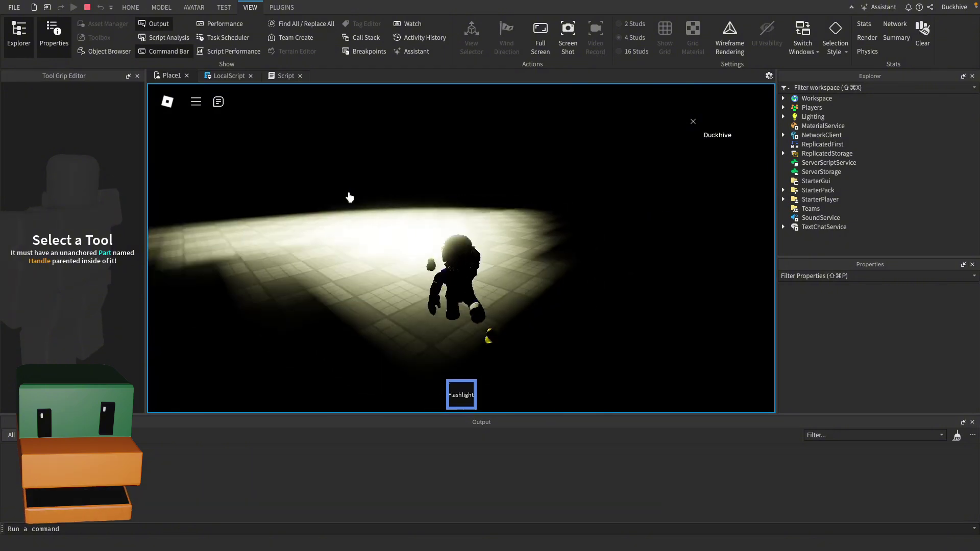
{"action": "key", "text": "w"}
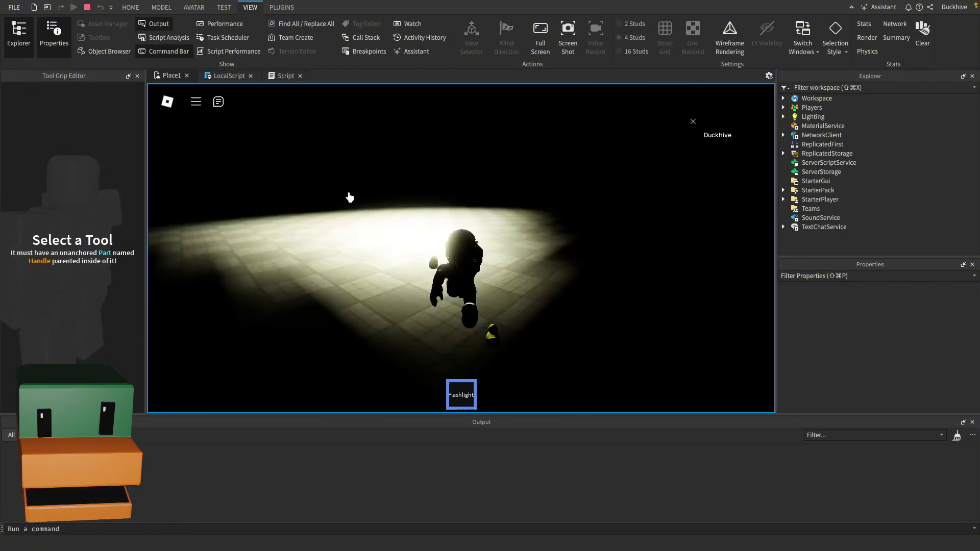